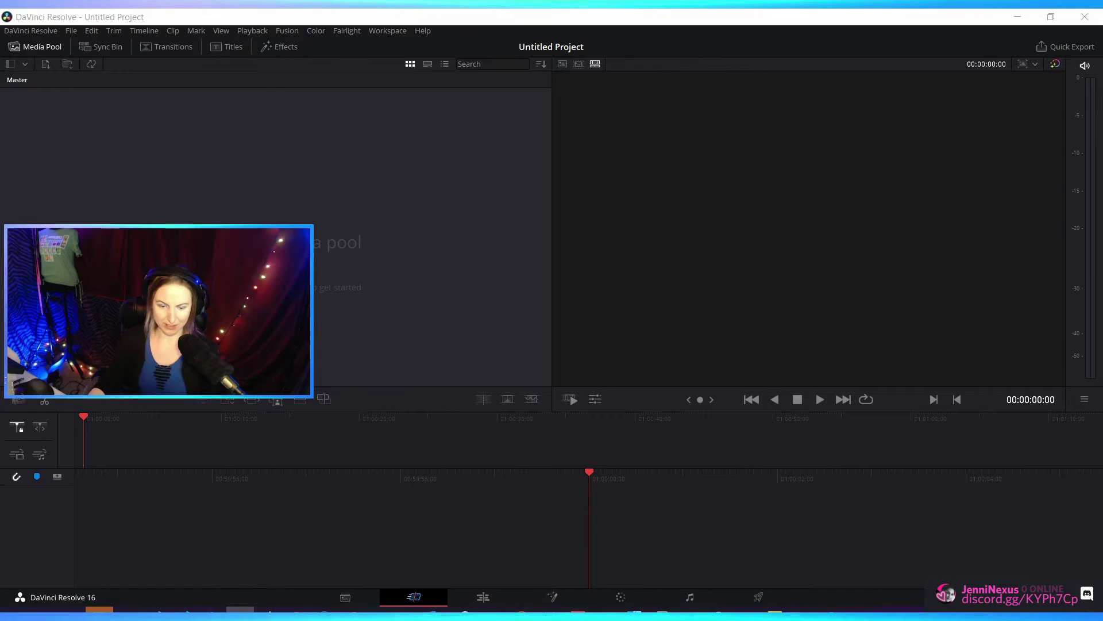
Import the two 2021-04-07 video clips and place both in sequence on a timeline on the Edit page.
left_click_drag(162, 158, 263, 224)
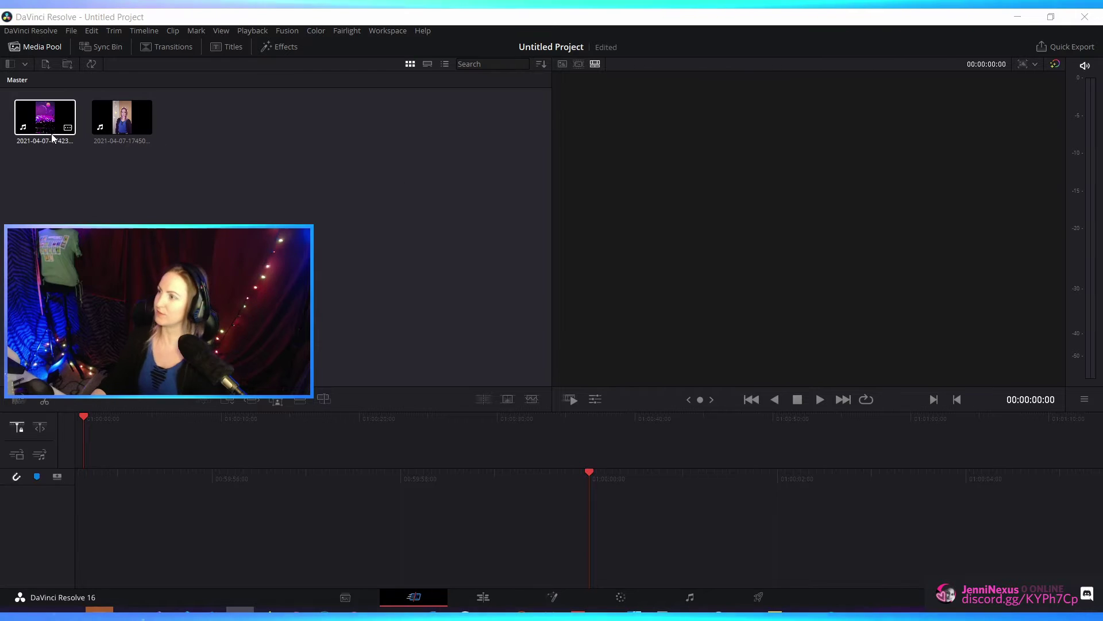
left_click(509, 594)
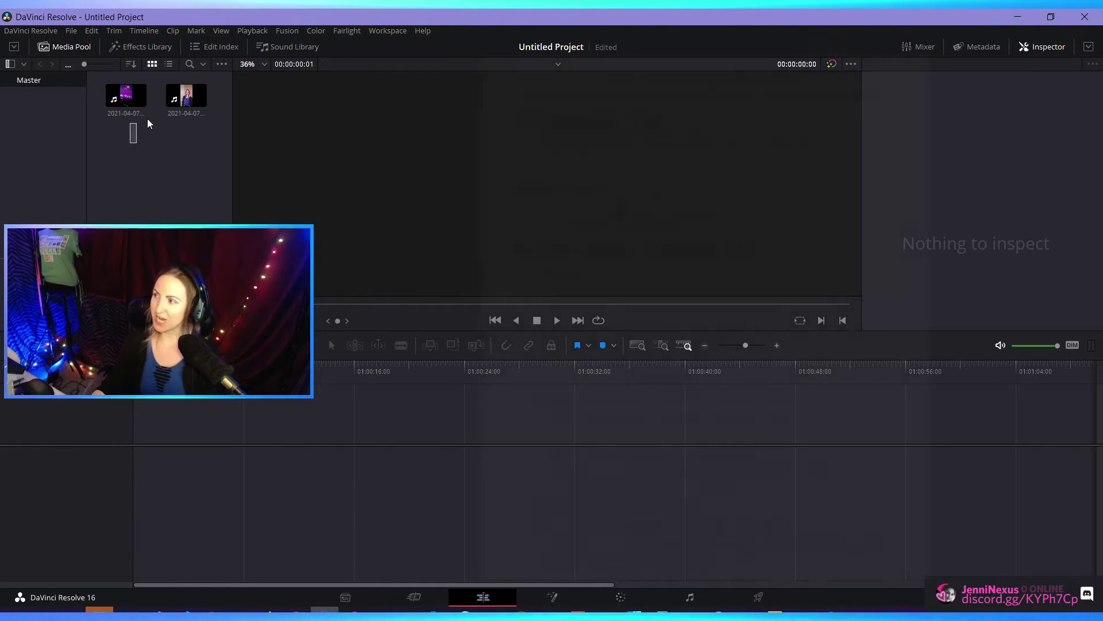
left_click_drag(148, 122, 199, 102)
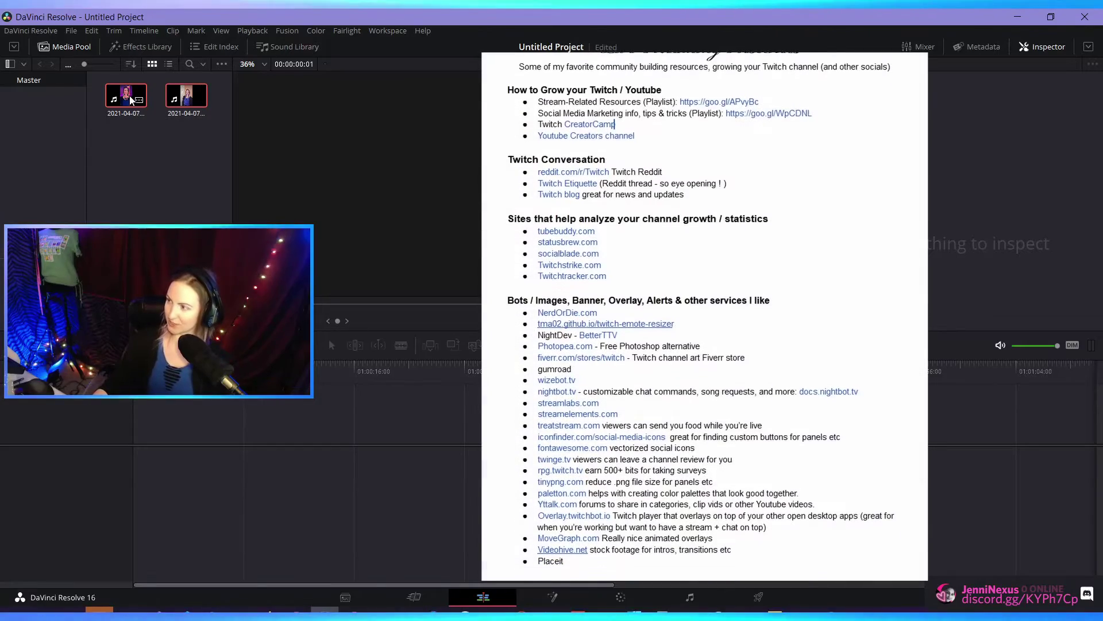
left_click_drag(131, 100, 188, 415)
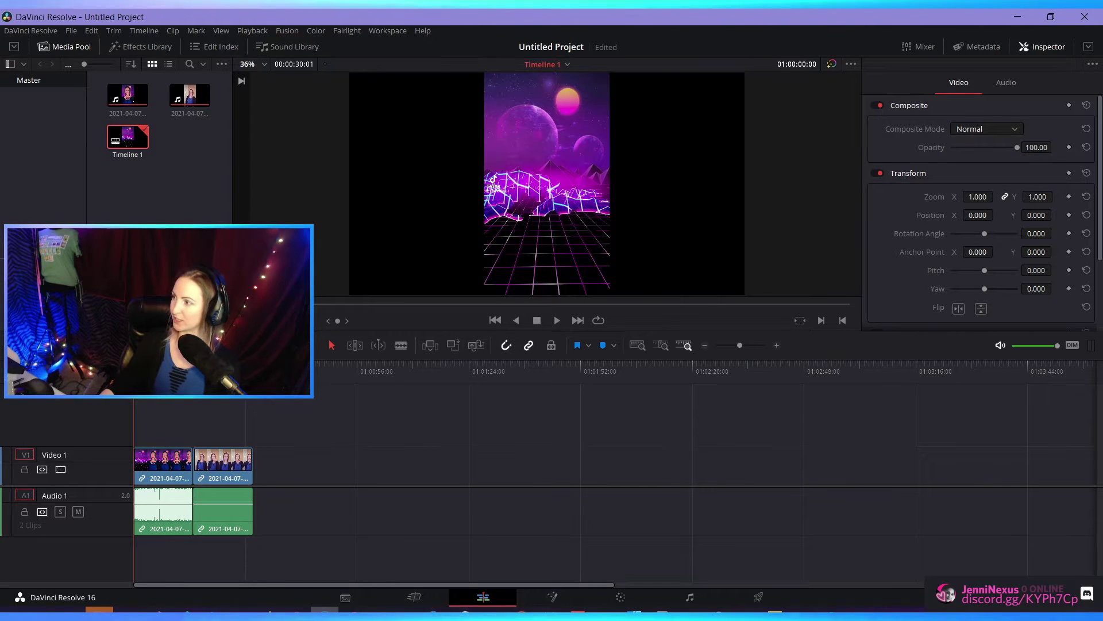
Mute the Audio 1 track and delete the audio of both clips from the timeline while keeping their video.
left_click(76, 513)
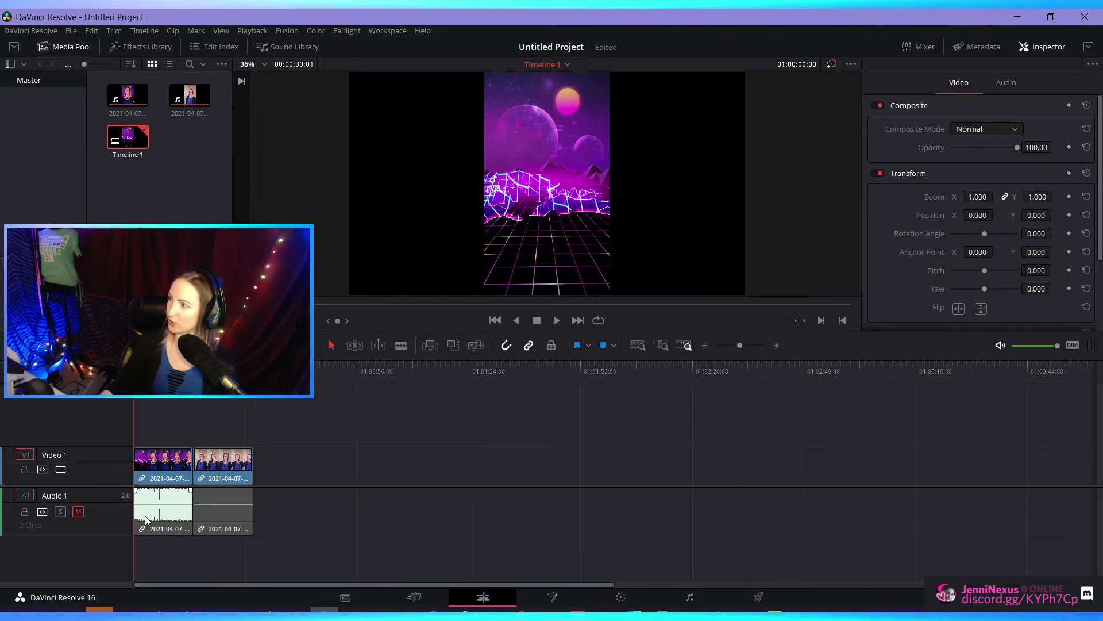
left_click(111, 521)
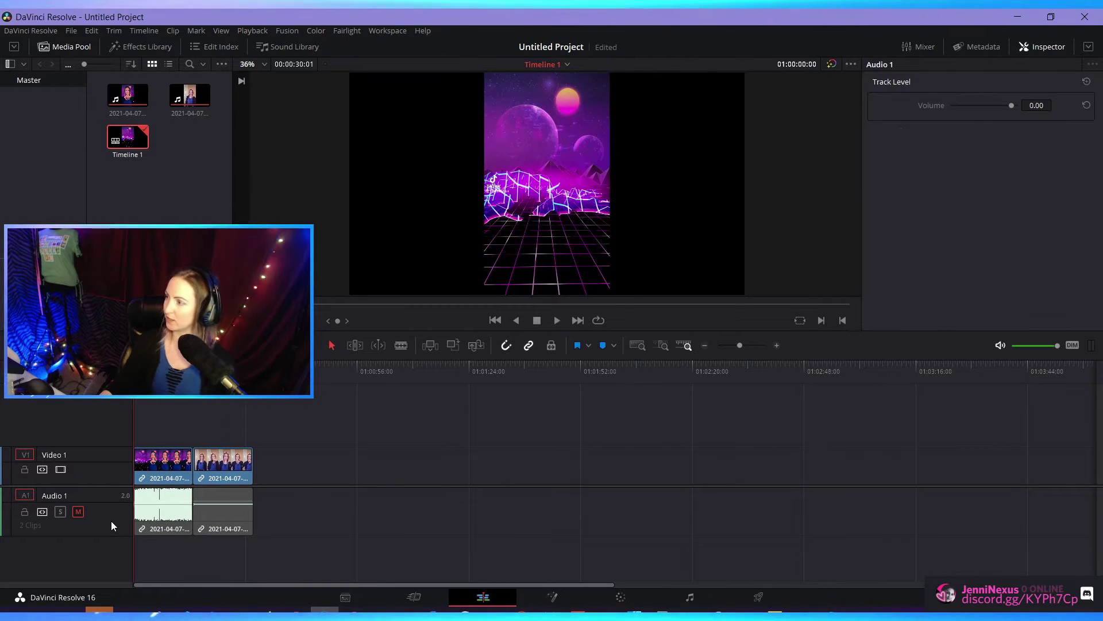
right_click(112, 520)
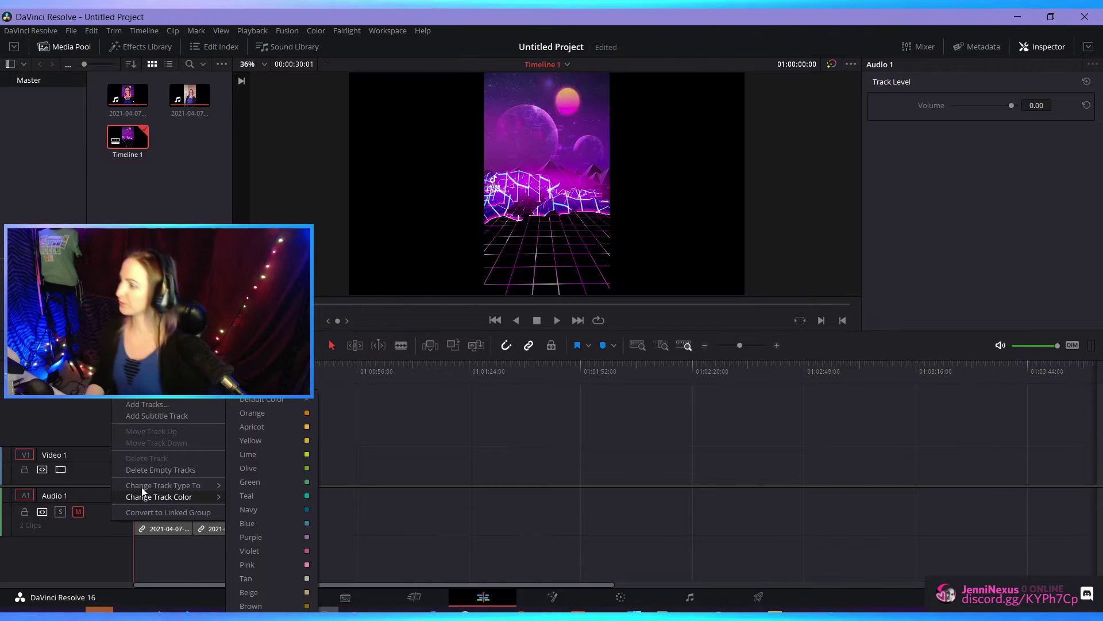
left_click(140, 468)
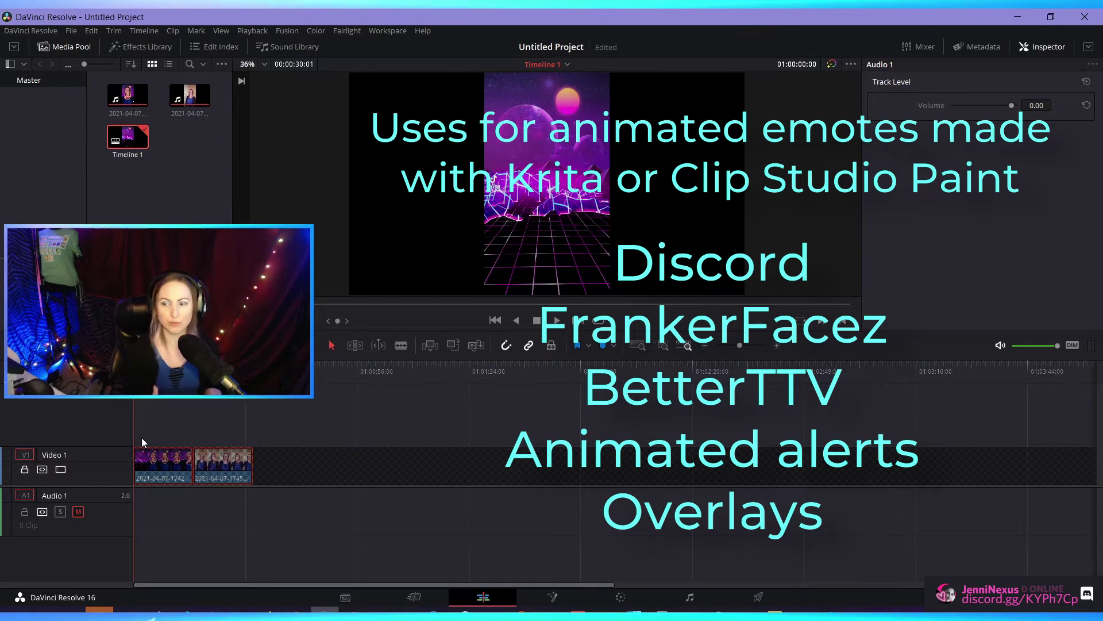
Split the first clip at 01:00:01:02 and ripple-delete the section before the cut.
left_click_drag(141, 437, 196, 473)
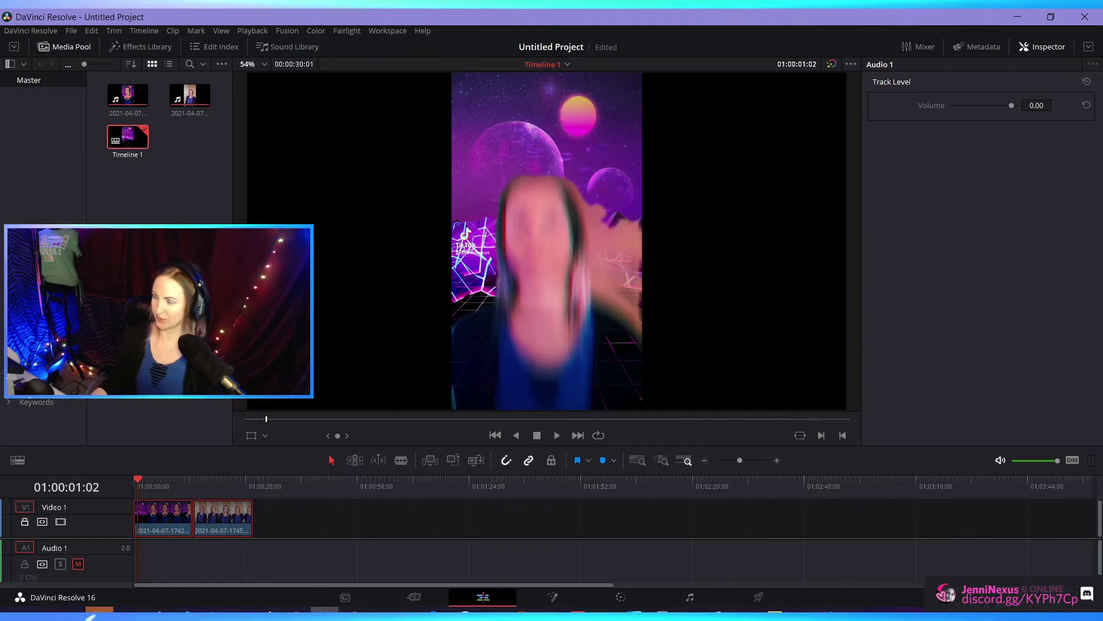
key("space")
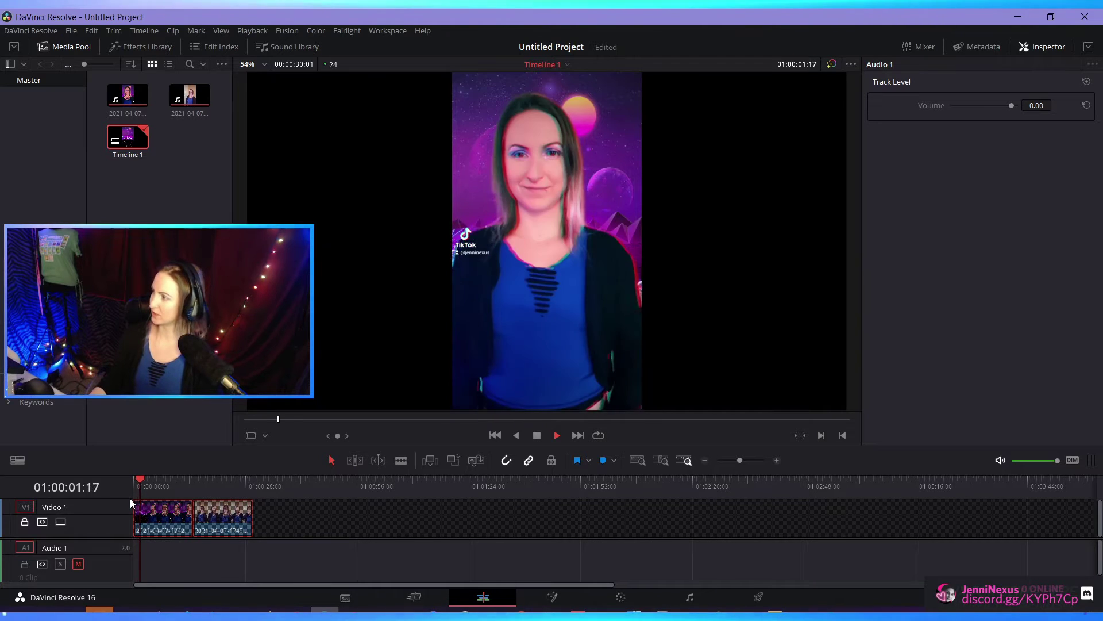
left_click(134, 489)
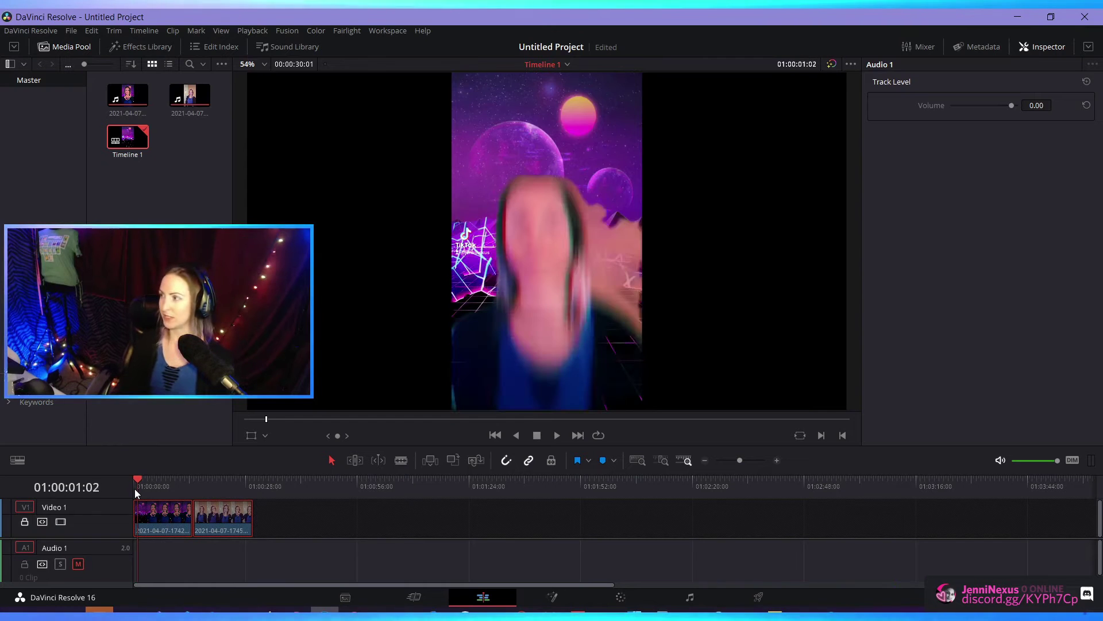
key("ctrl+equal")
key("ctrl+equal")
key("ctrl+equal")
left_click(181, 516)
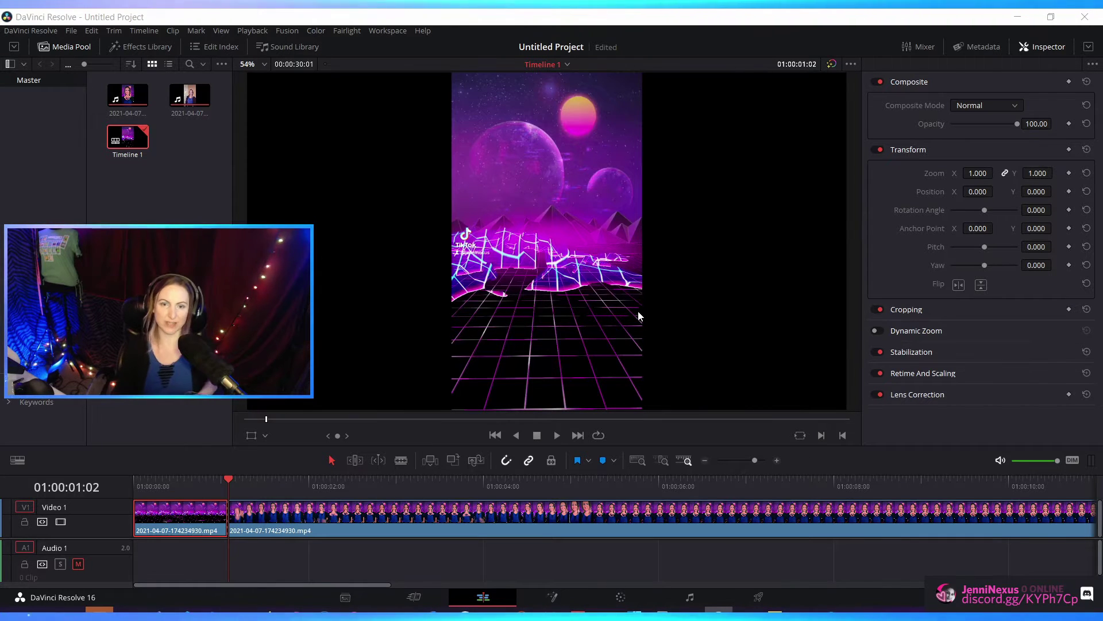
key("Delete")
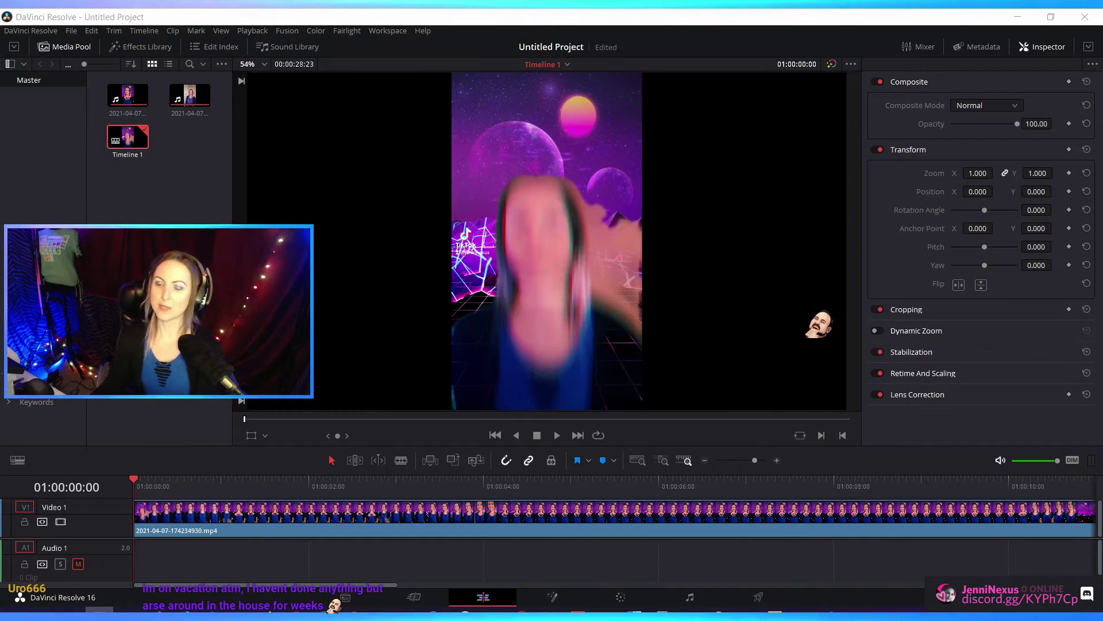
Split the first clip shortly after the hands form a heart and save the project as heart-alert.
left_click(488, 12)
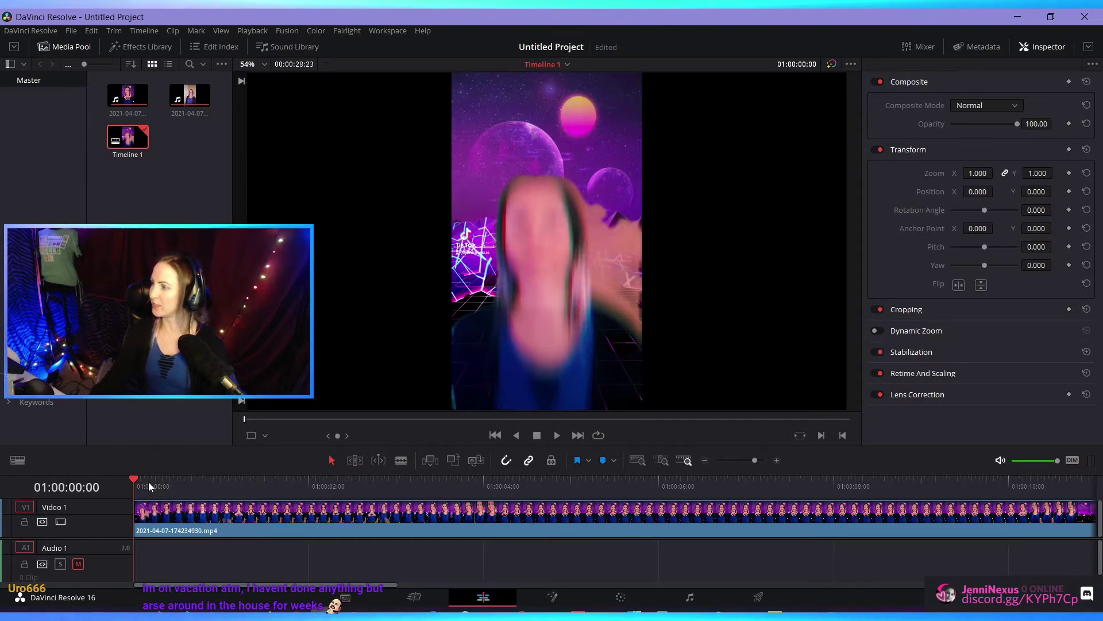
left_click_drag(149, 486, 245, 487)
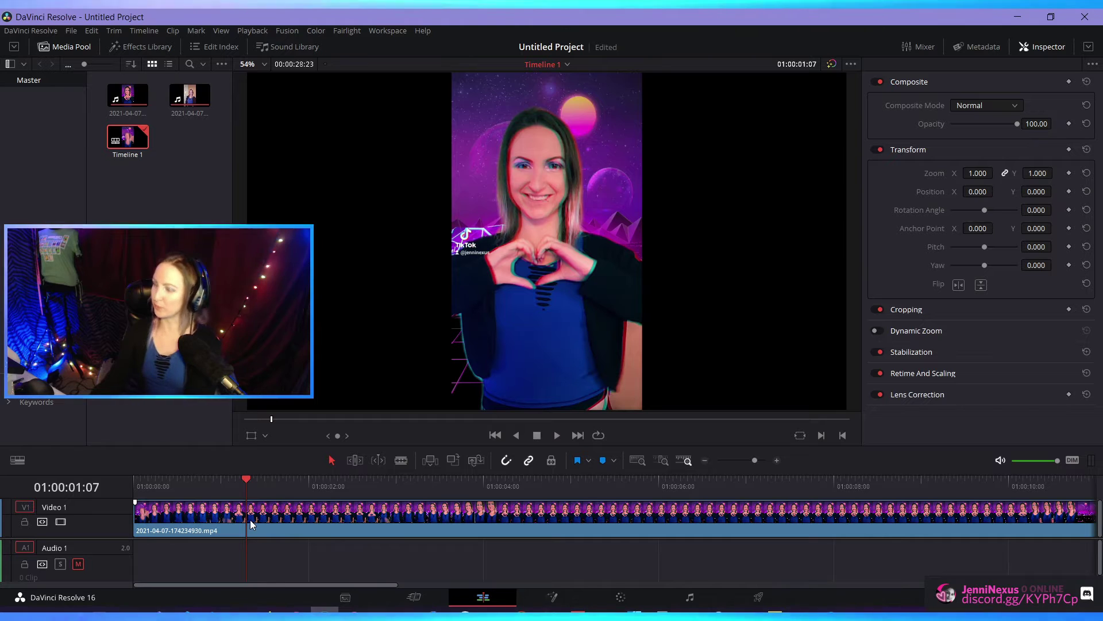
key("Left")
key("Left")
key("Left")
key("Left")
key("Left")
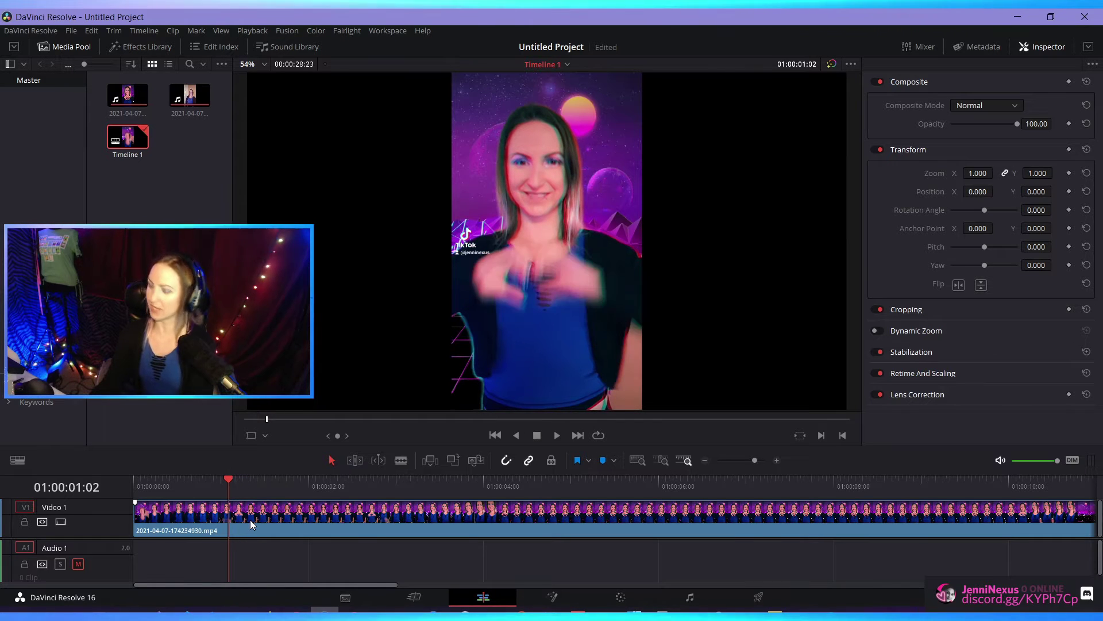
key("Right")
key("Right")
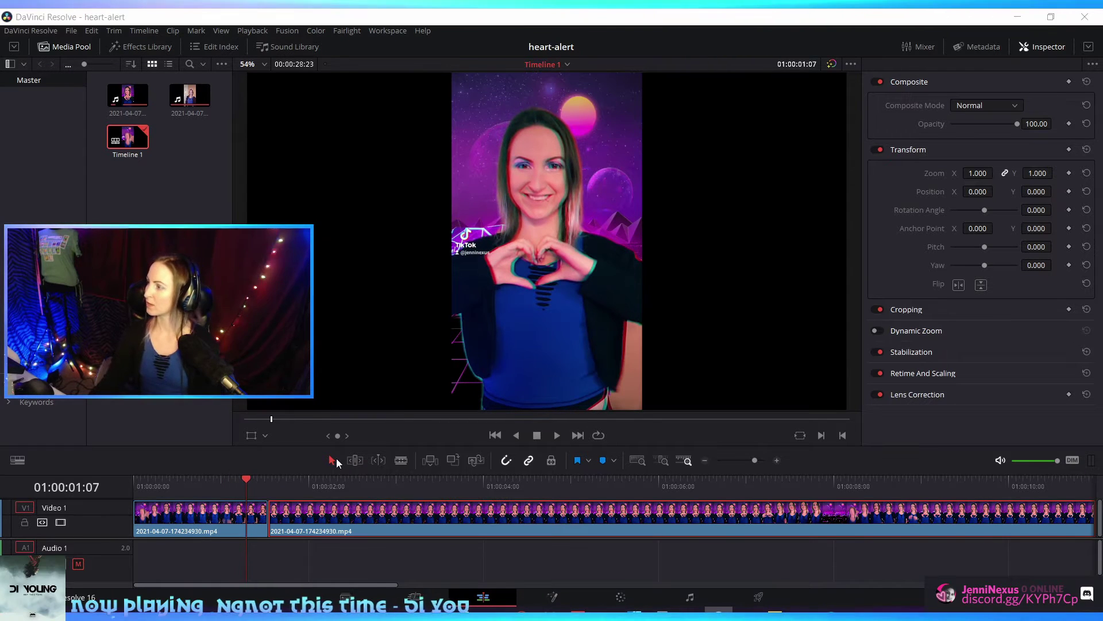
Play the timeline from 01:00:01:07 to review the heart gesture across the new cut.
left_click(243, 482)
key("space")
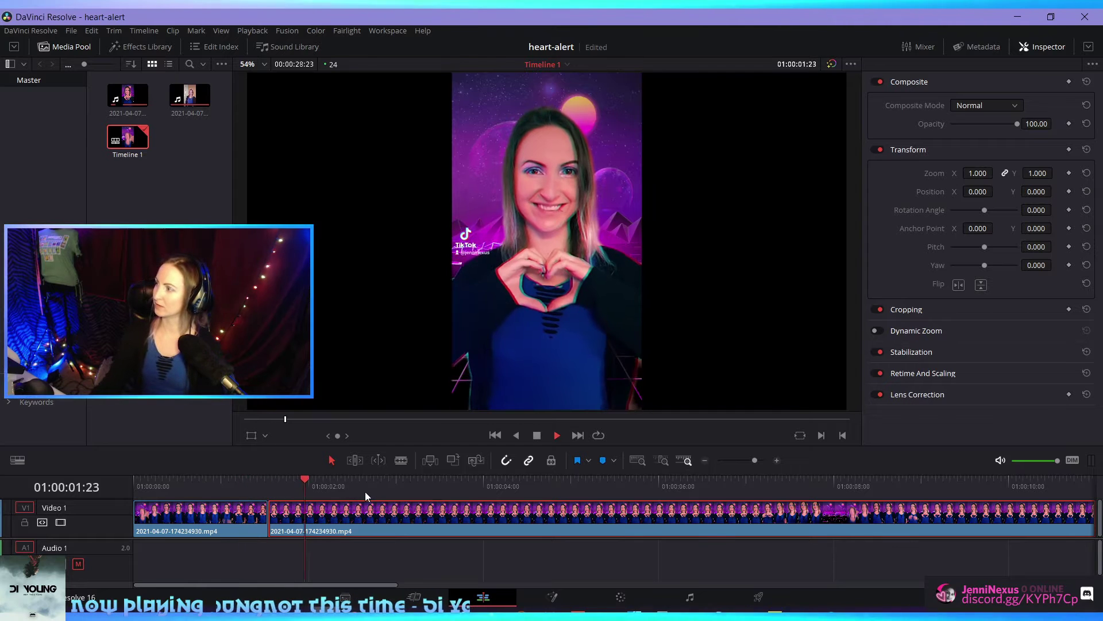
key("space")
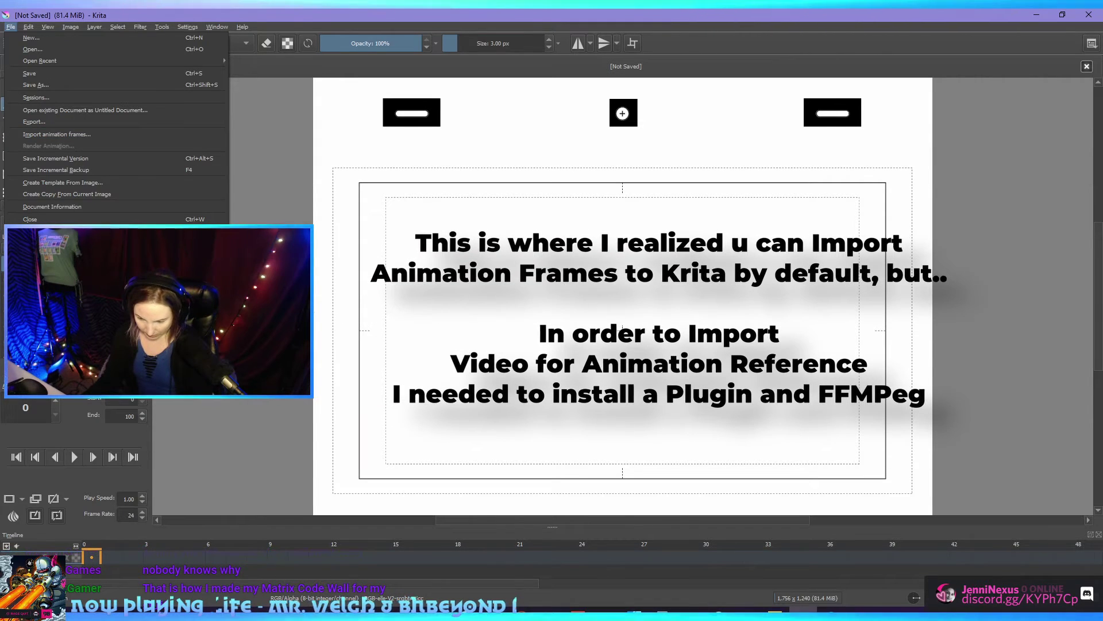
Switch from Krita to Clip Studio Paint and preview the imported reference video on the animation timeline.
key("Escape")
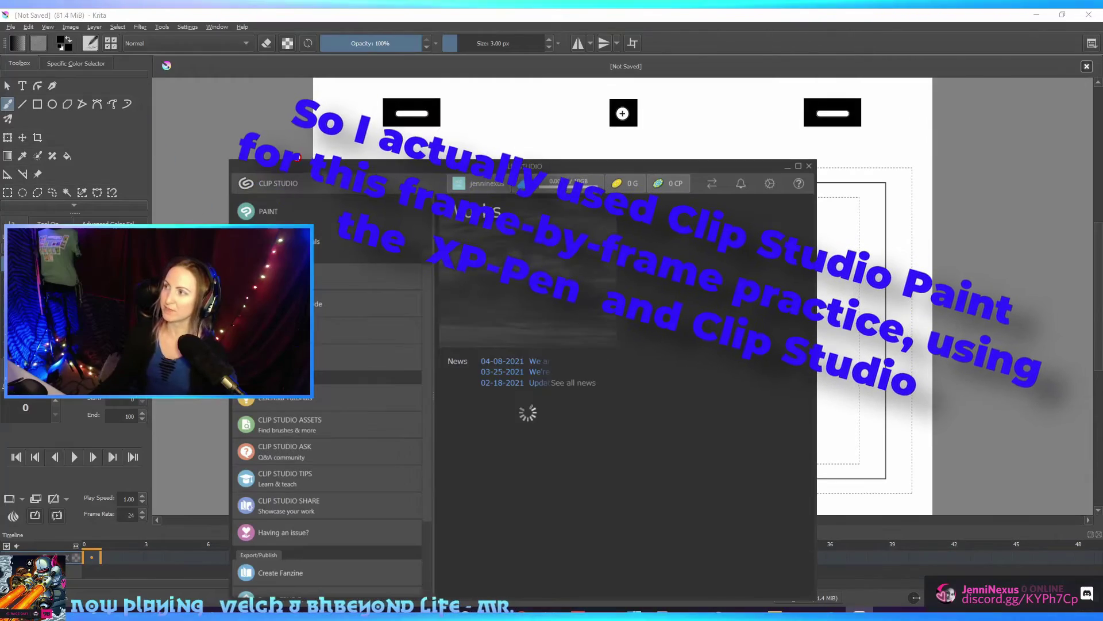
mouse_move(273, 139)
left_mouse_down()
mouse_move(130, 88)
mouse_move(146, 112)
left_mouse_up()
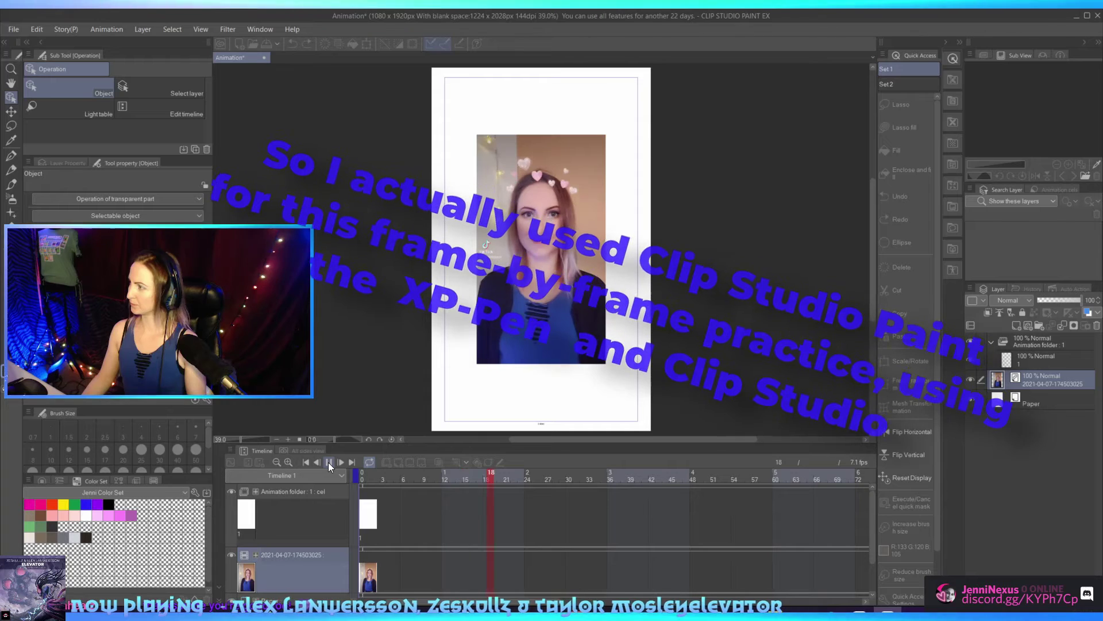
left_click(328, 462)
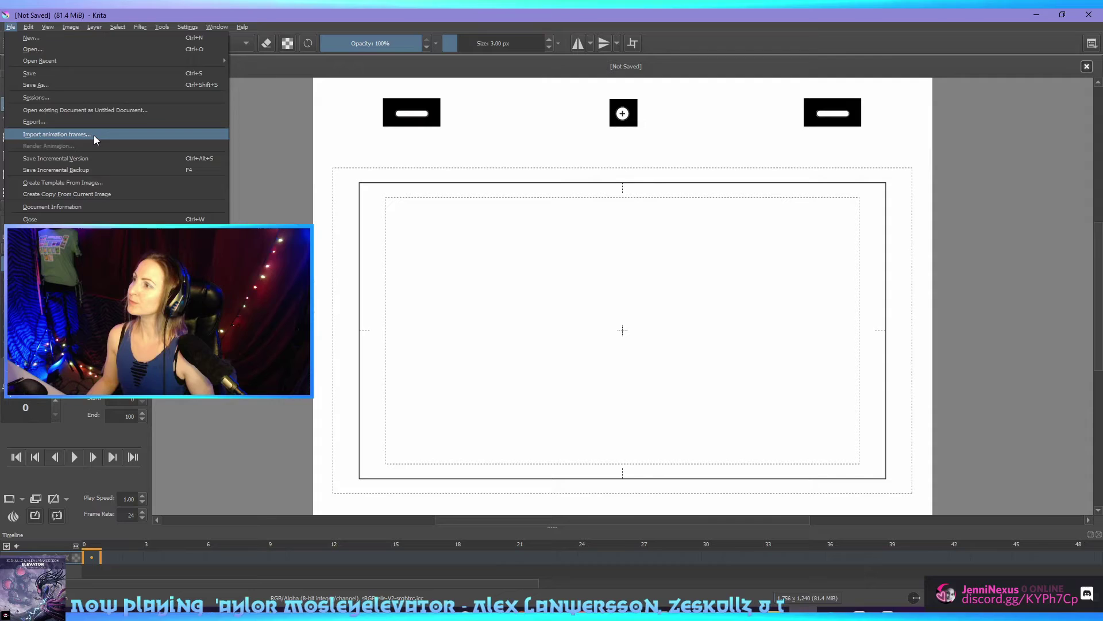
Switch to Krita and open the import of animation frames.
left_click(94, 135)
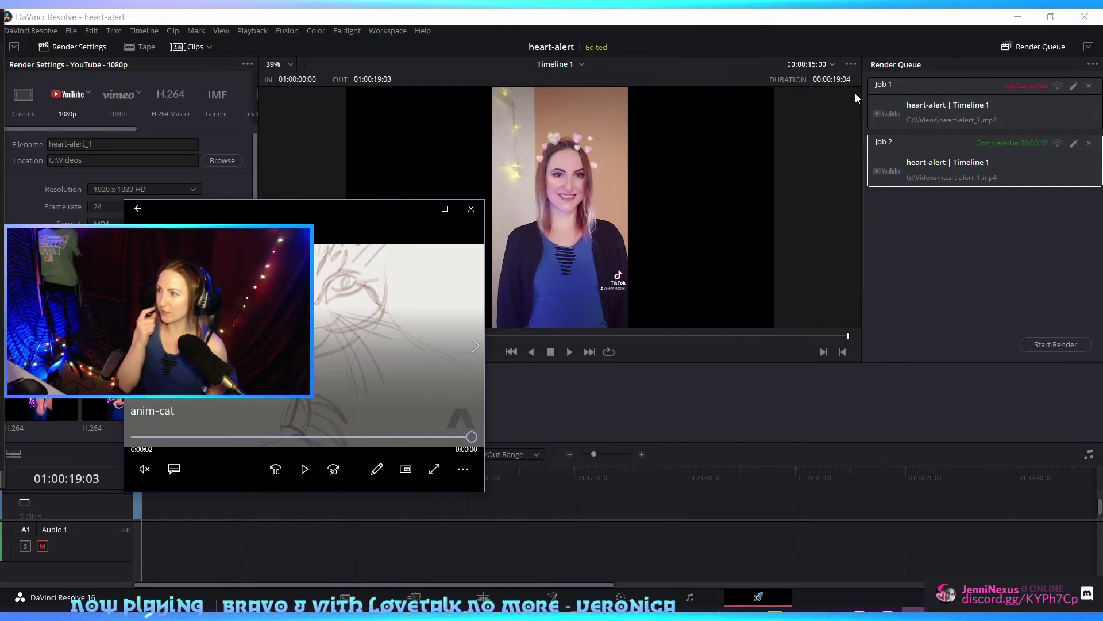
Set the anim-cat video to repeat and maximize its player window.
left_click(463, 468)
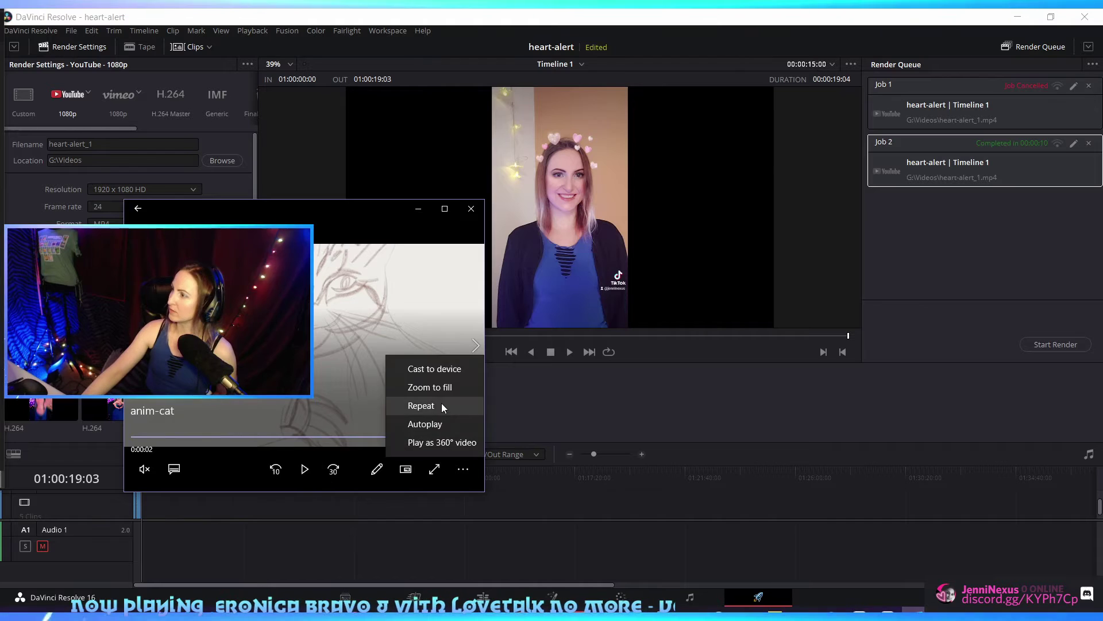
left_click(441, 406)
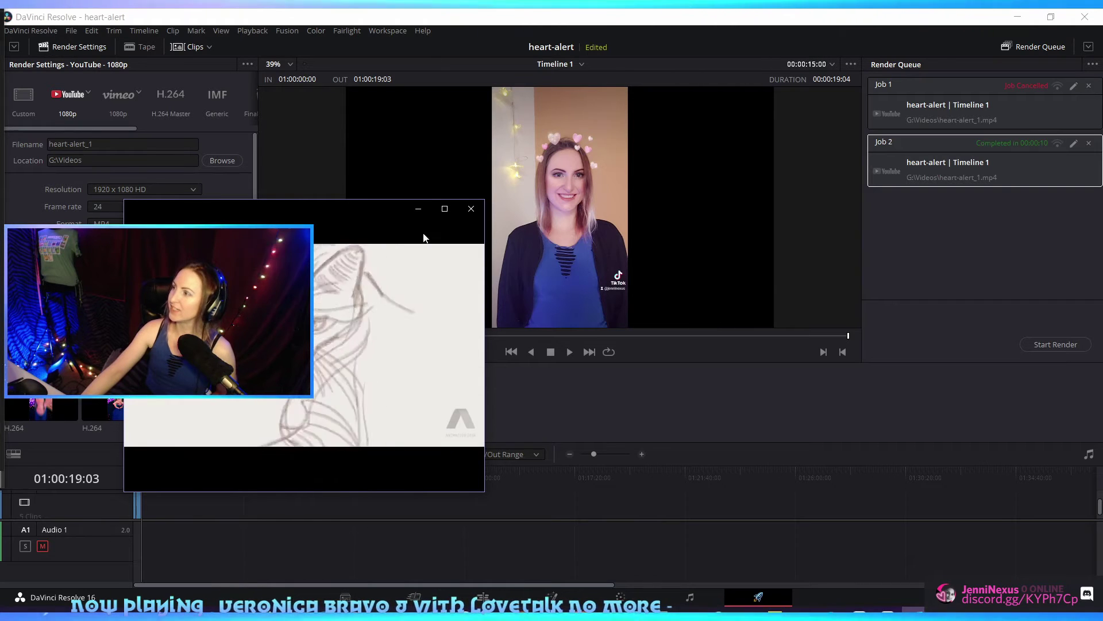
left_click(444, 208)
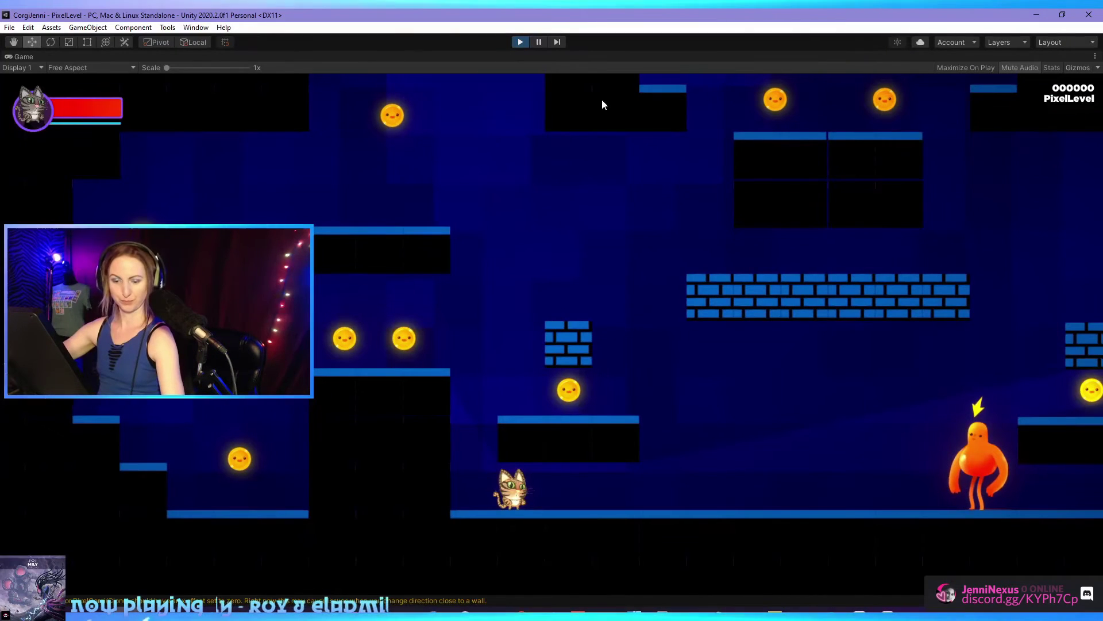
Playtest the cat character in Unity's PixelLevel by running it back and forth along the ground.
key("Right")
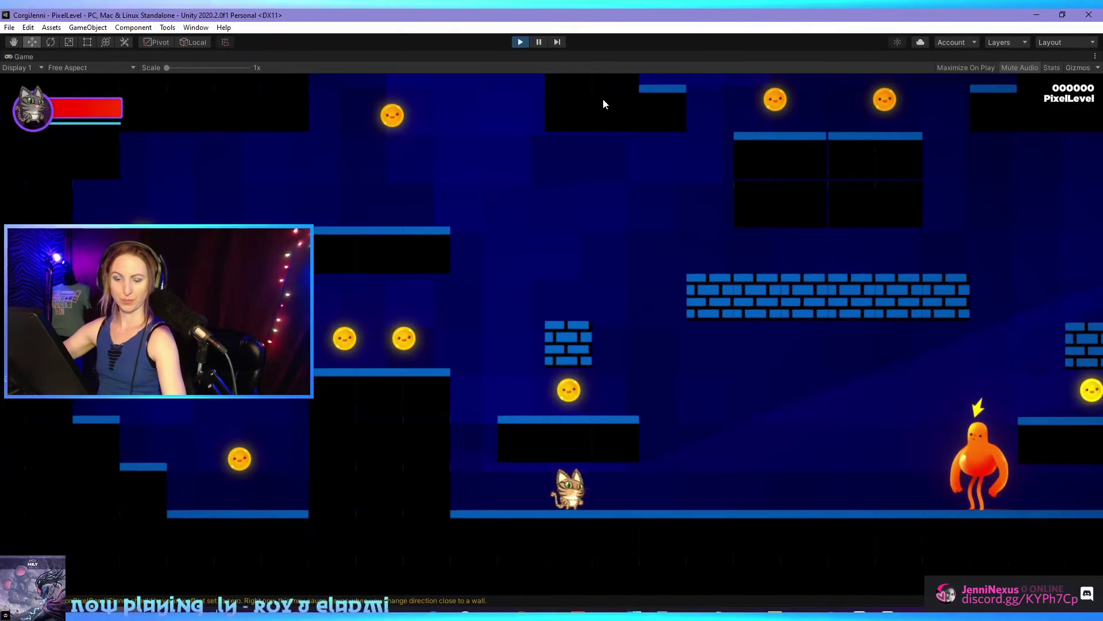
key("Right")
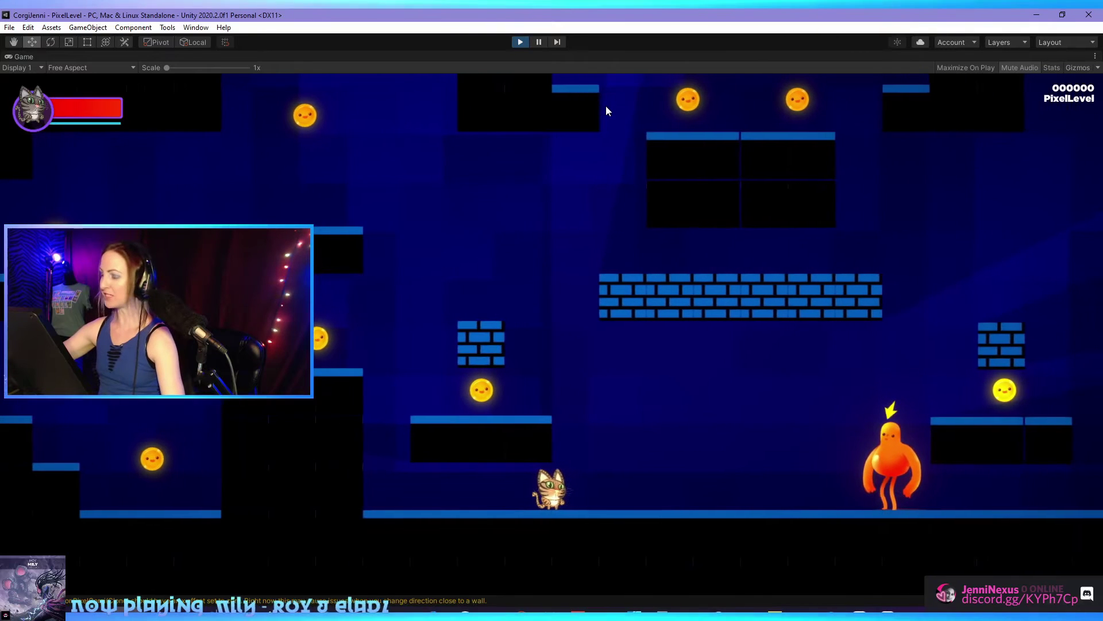
key("Left")
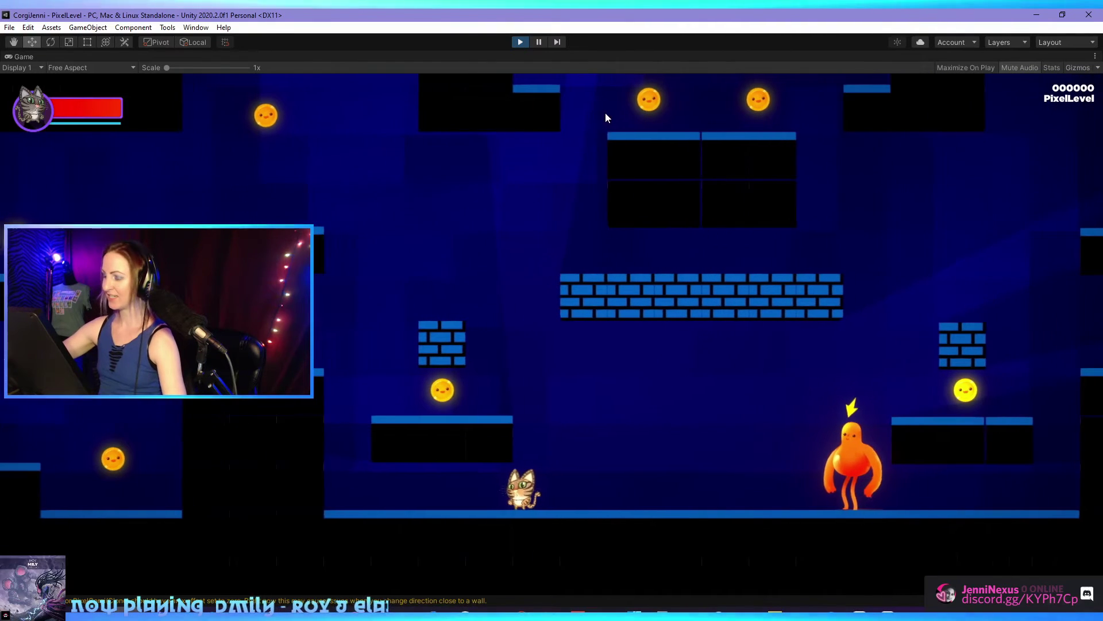
key("Right")
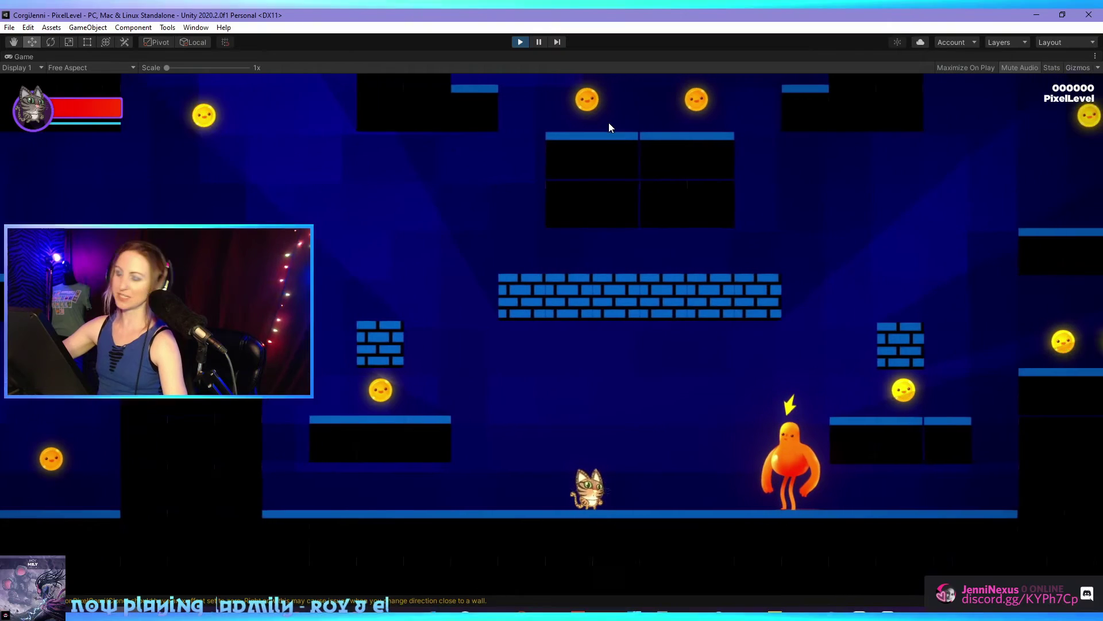
Playtest jumping by leading the cat leftward up the platforms in PixelLevel and collecting coins along the way.
key("Left")
key("space")
key("Left")
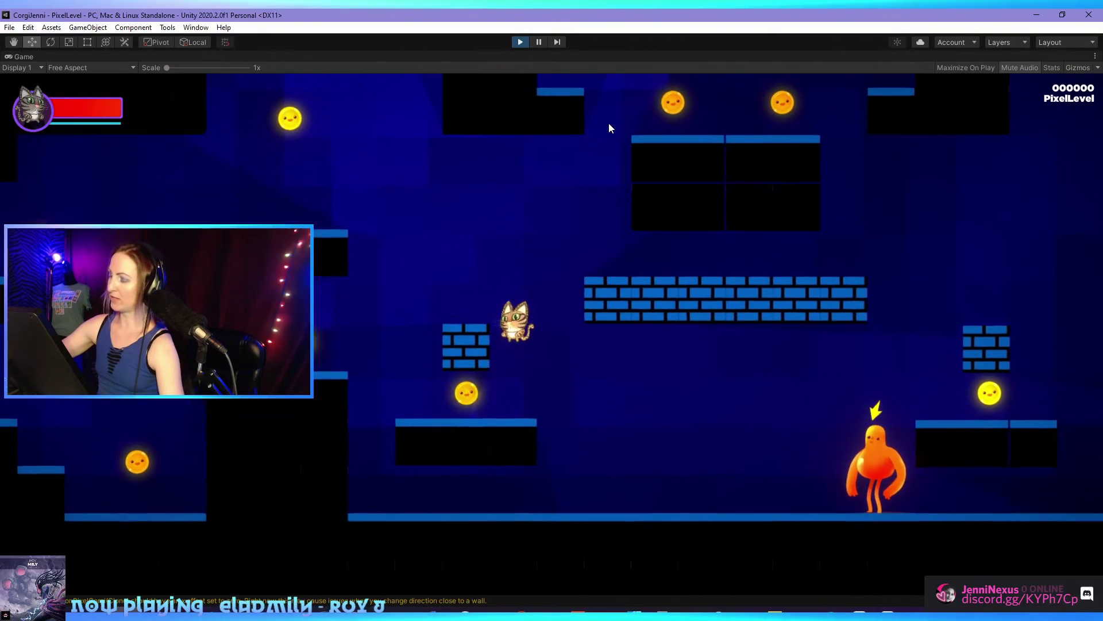
key("Left")
key("space")
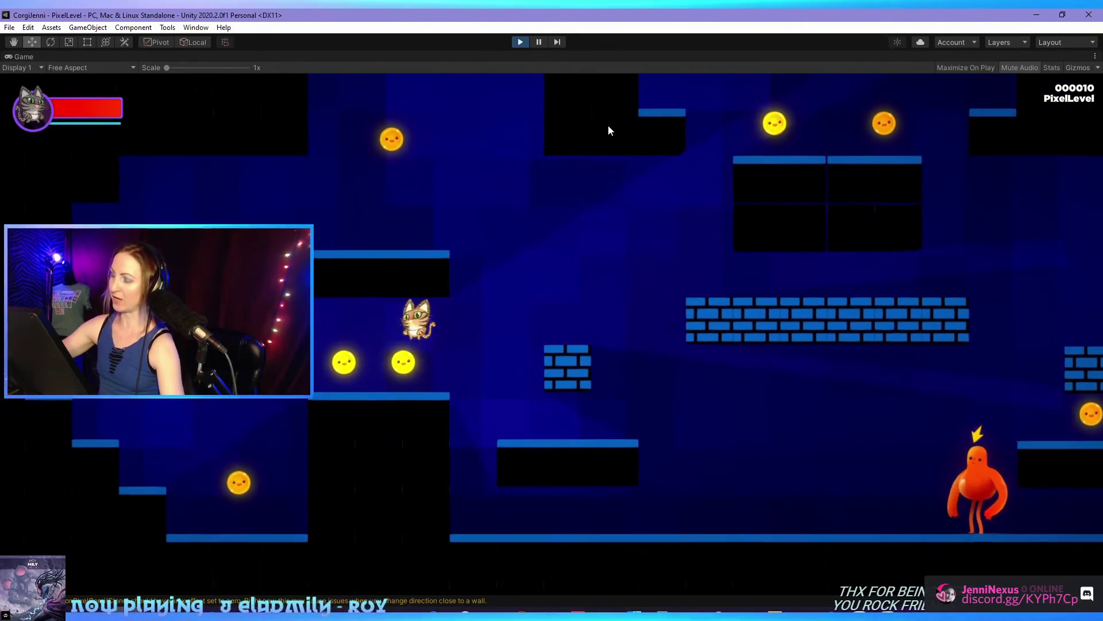
key("space")
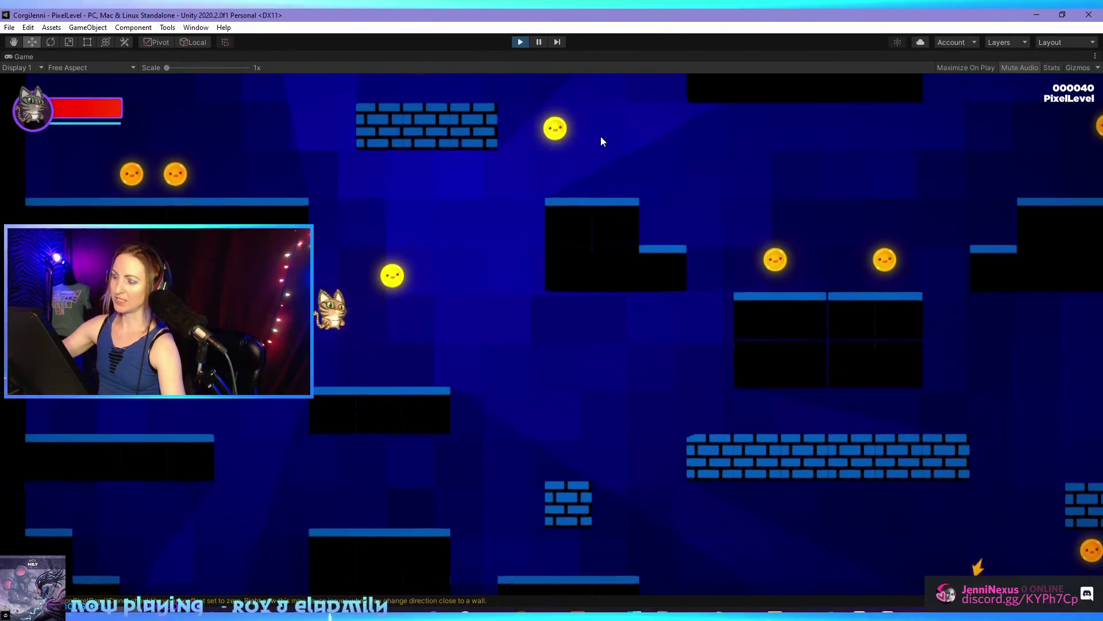
key("space")
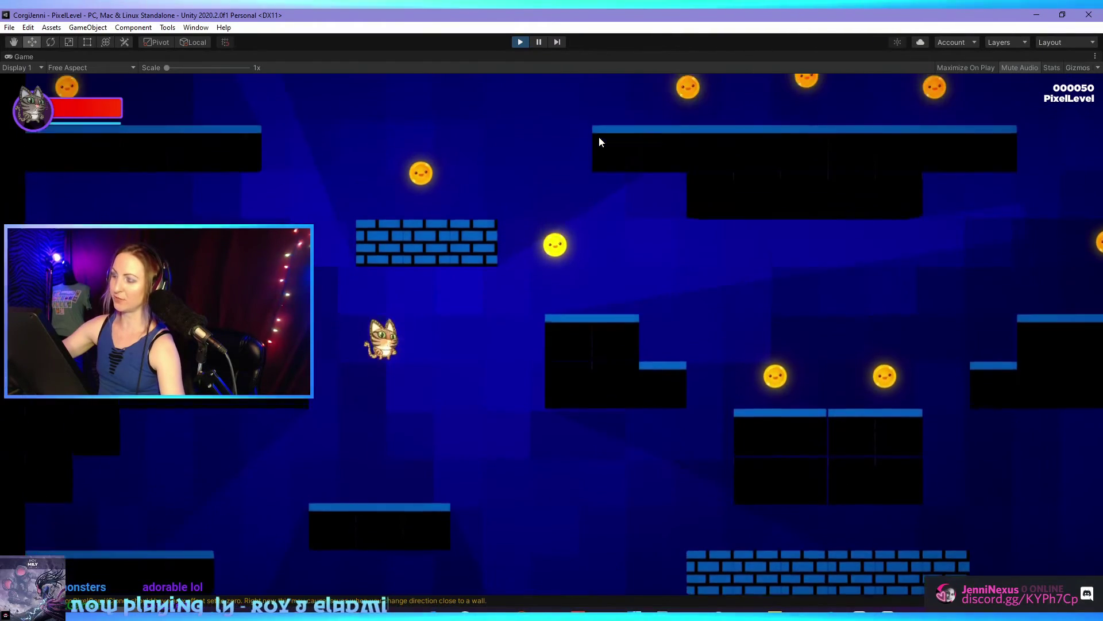
Jump the cat rightward across the gaps, over the long brick platform and up to the floating coin.
key("Right")
key("space")
key("Right")
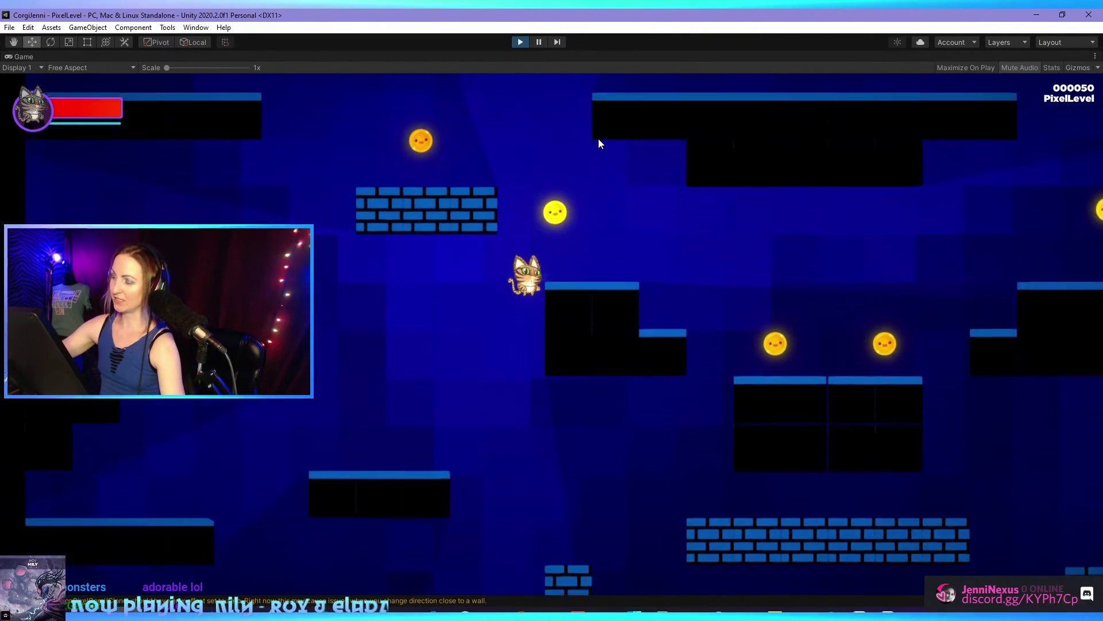
key("Right")
key("space")
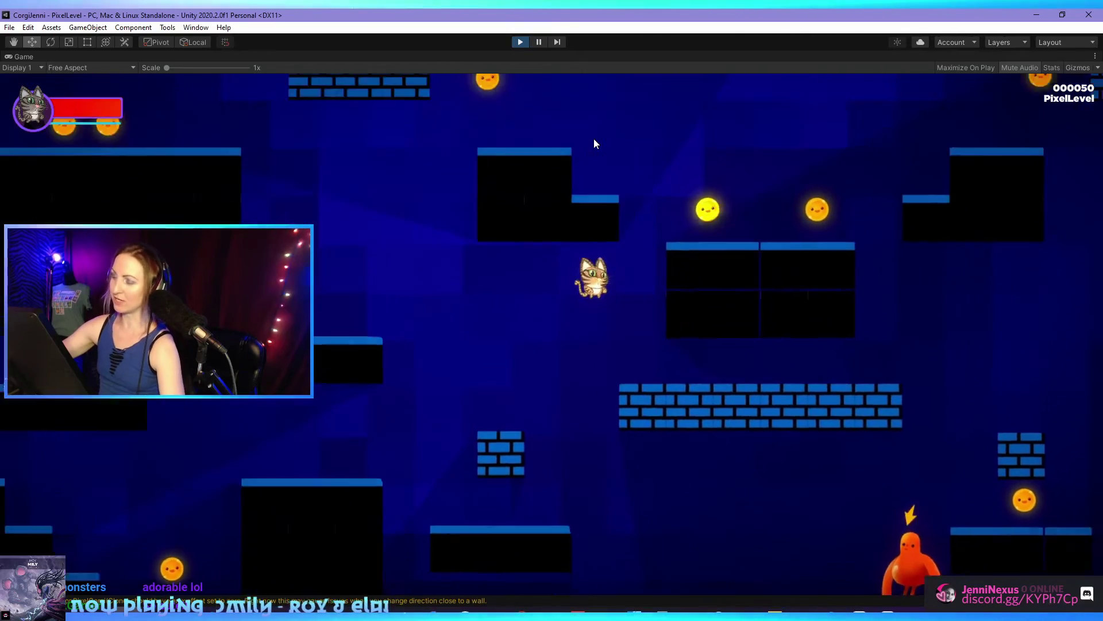
key("Right")
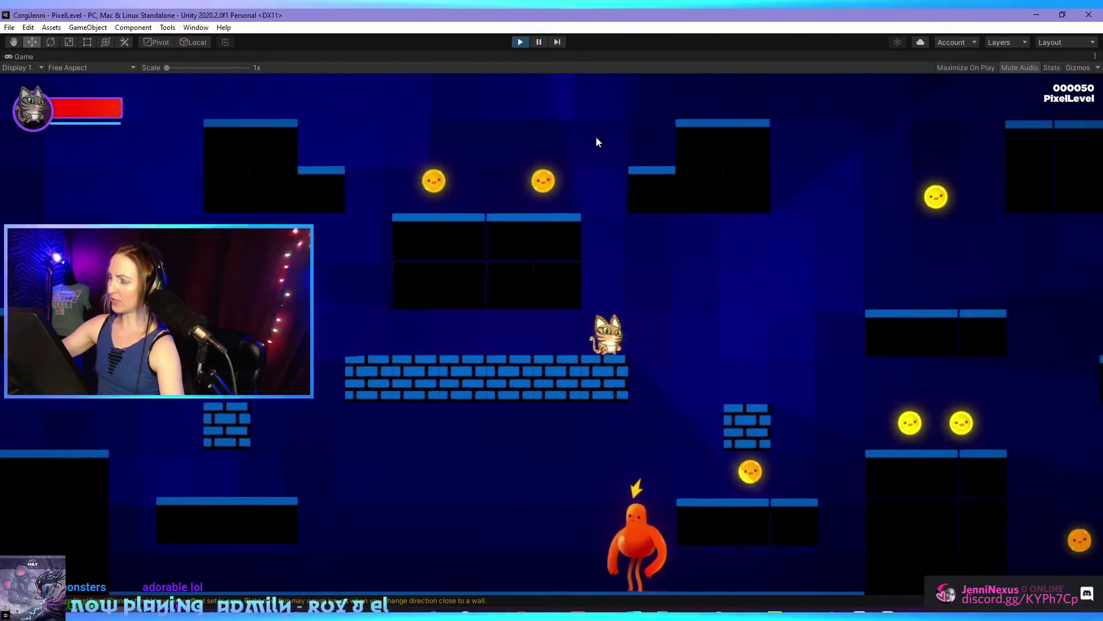
key("space")
key("space")
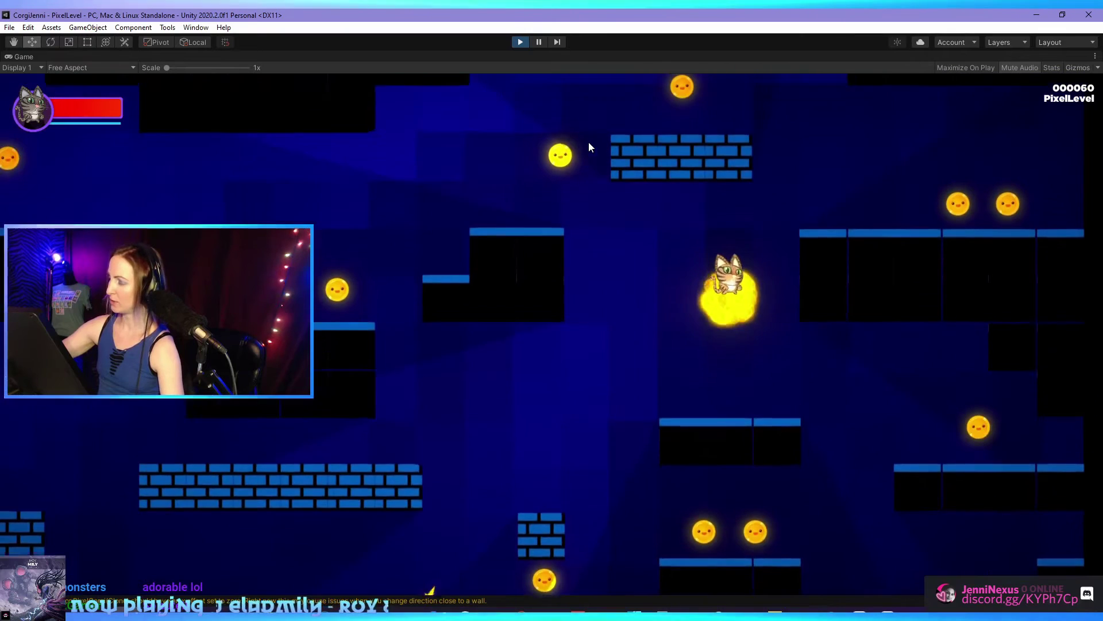
Bring the cat back to the orange character and go through its dialogue to the end.
key("Left")
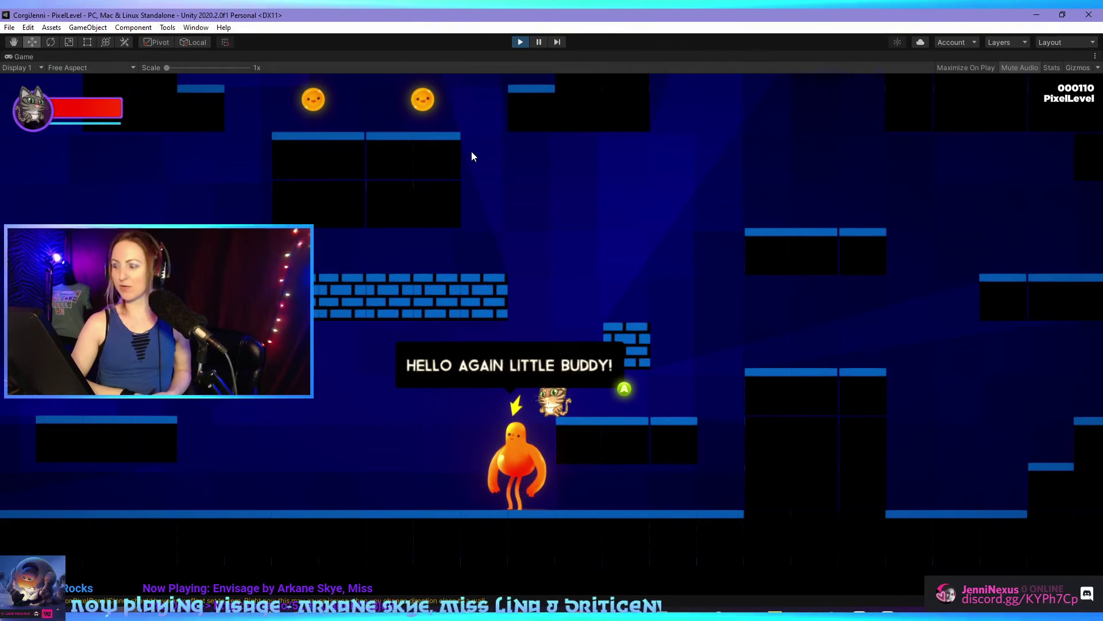
key("space")
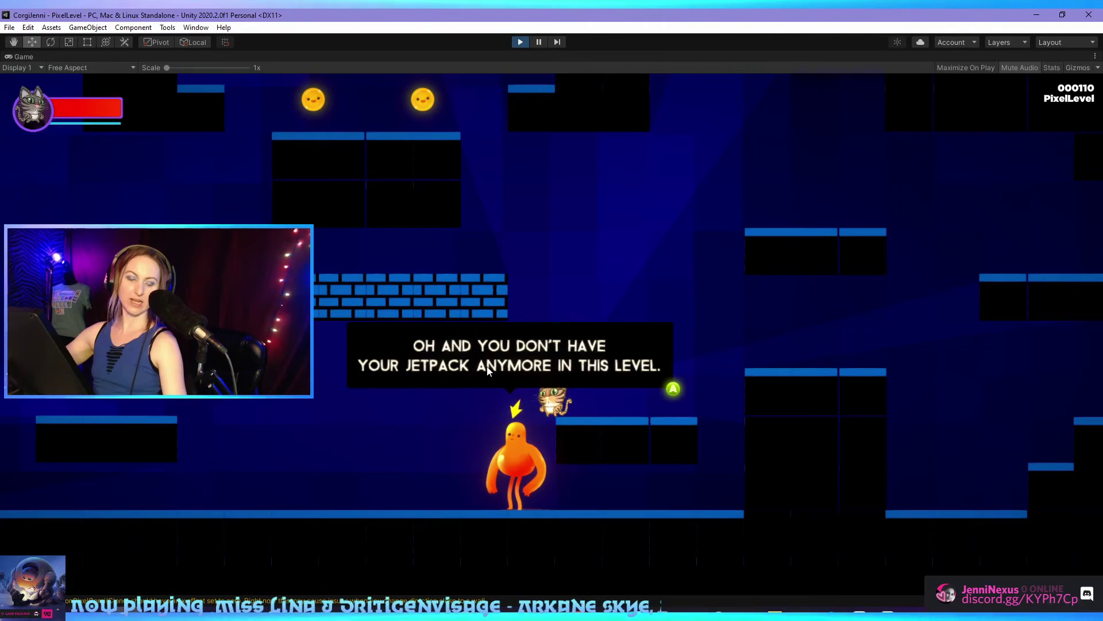
key("space")
key("space")
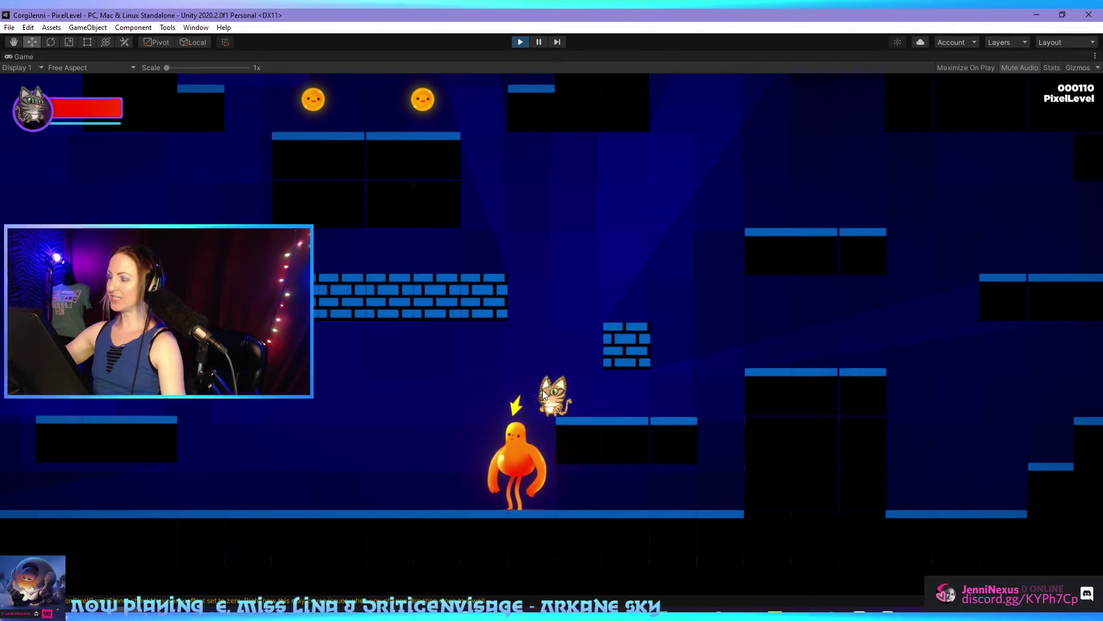
Jump the cat from the low ledge onto the taller platform and continue rightward through the level.
key("Right")
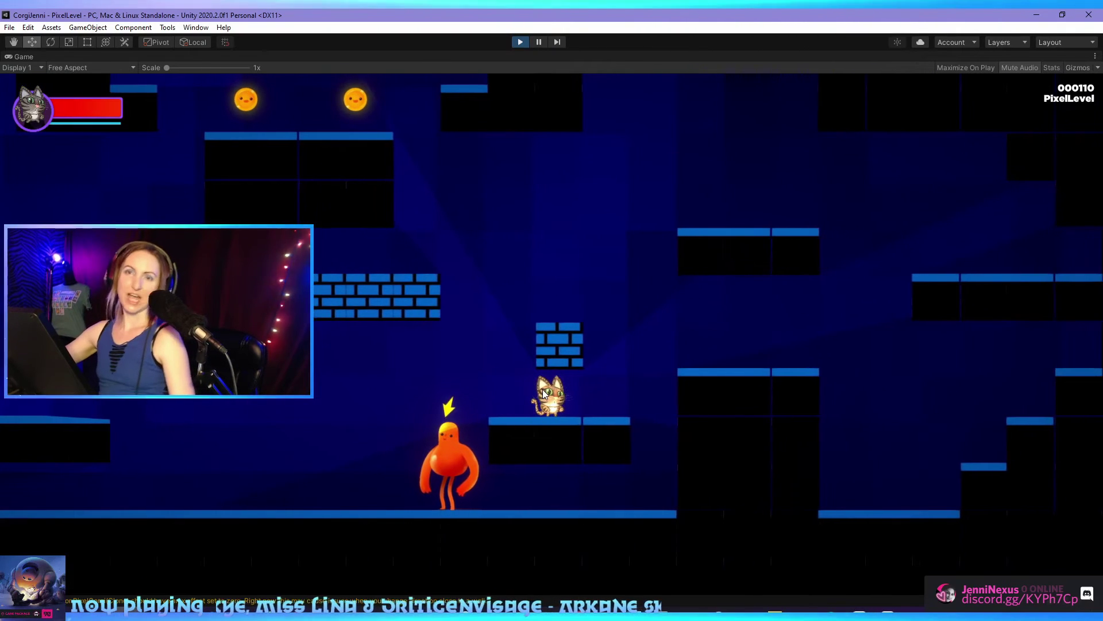
key("Right")
key("space")
key("Right")
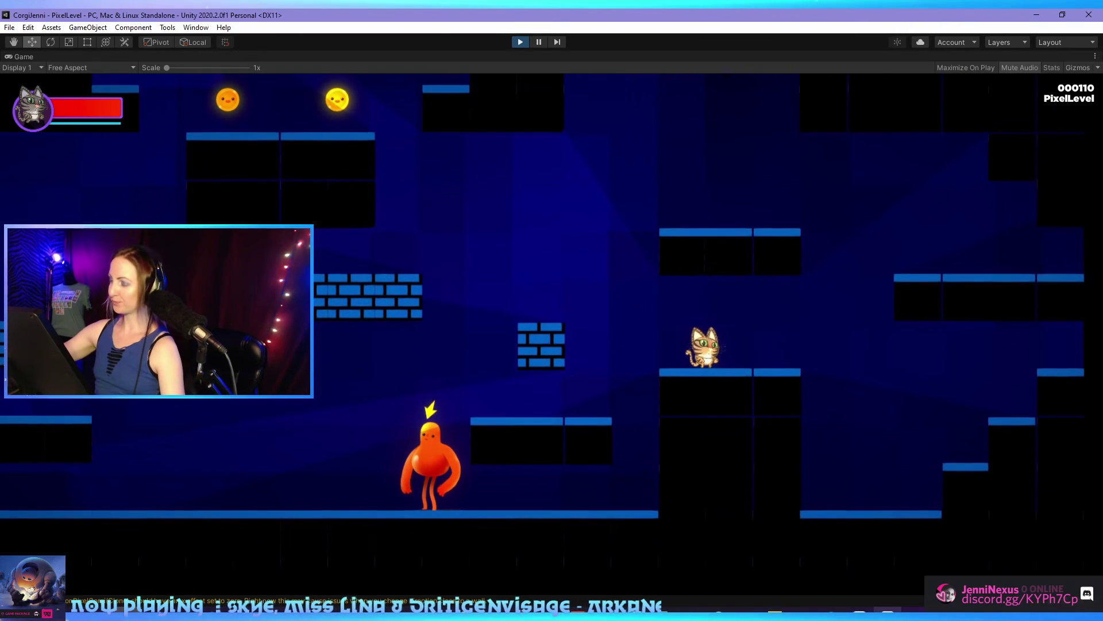
mouse_move(967, 573)
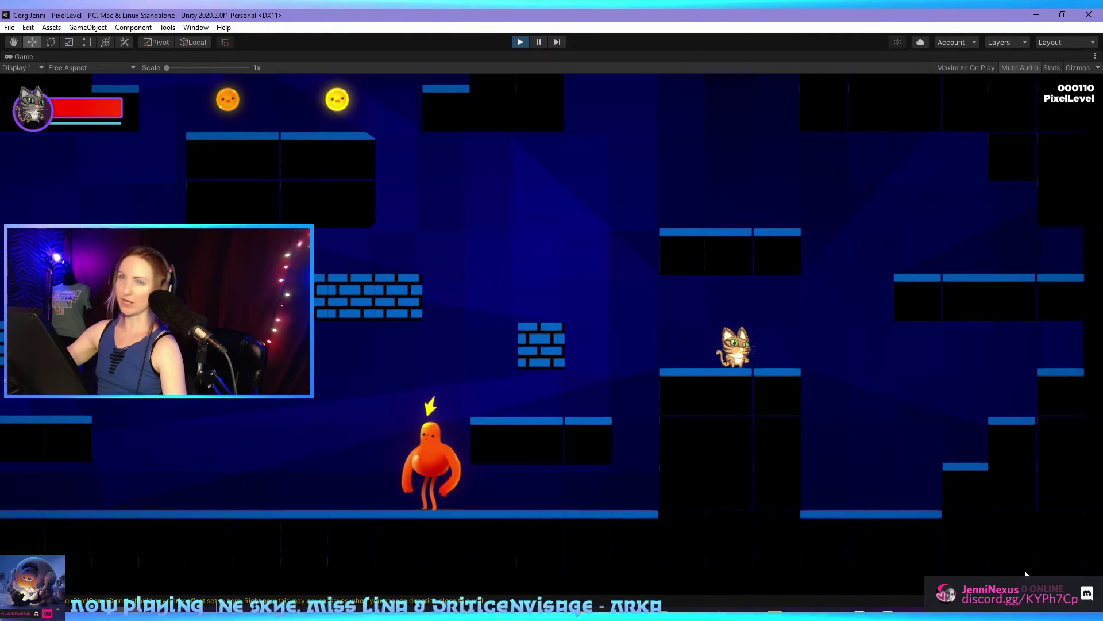
key("Right")
key("space")
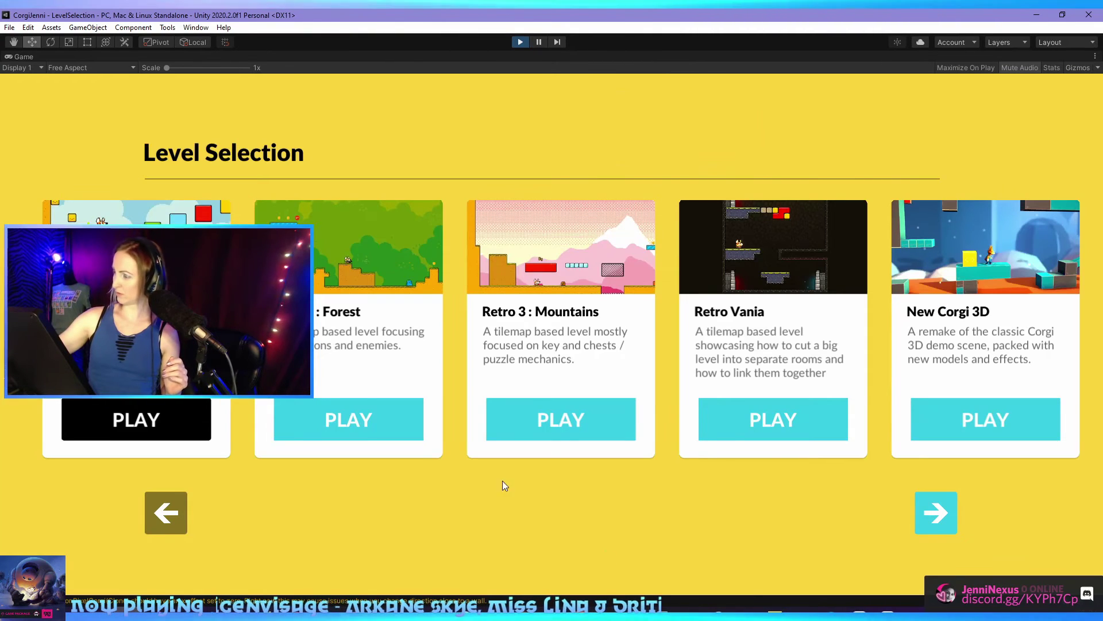
Browse further along the demo levels in Level Selection and end the play session.
left_click(928, 509)
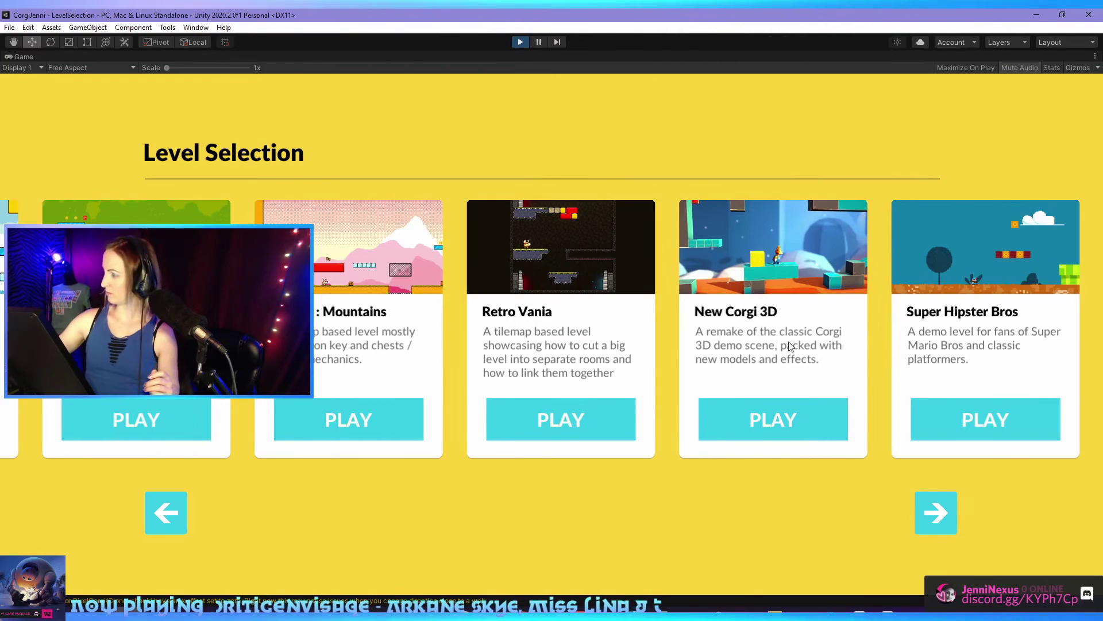
key("ctrl+p")
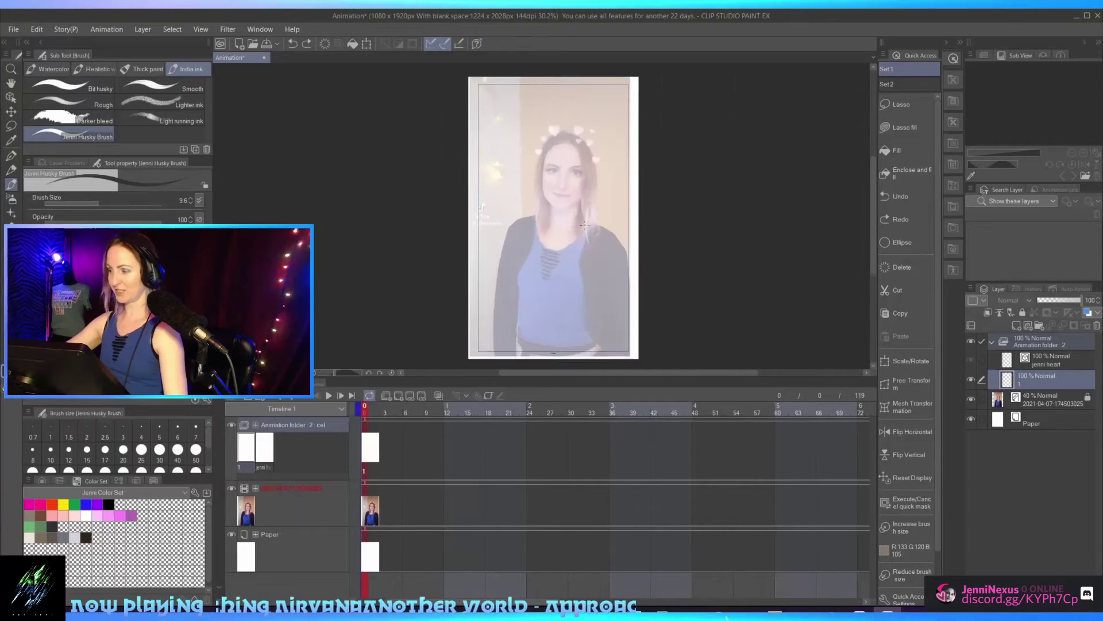
In Clip Studio Paint, test rotating the canvas and zooming in and out on the reference video frame.
left_click_drag(584, 224, 579, 226)
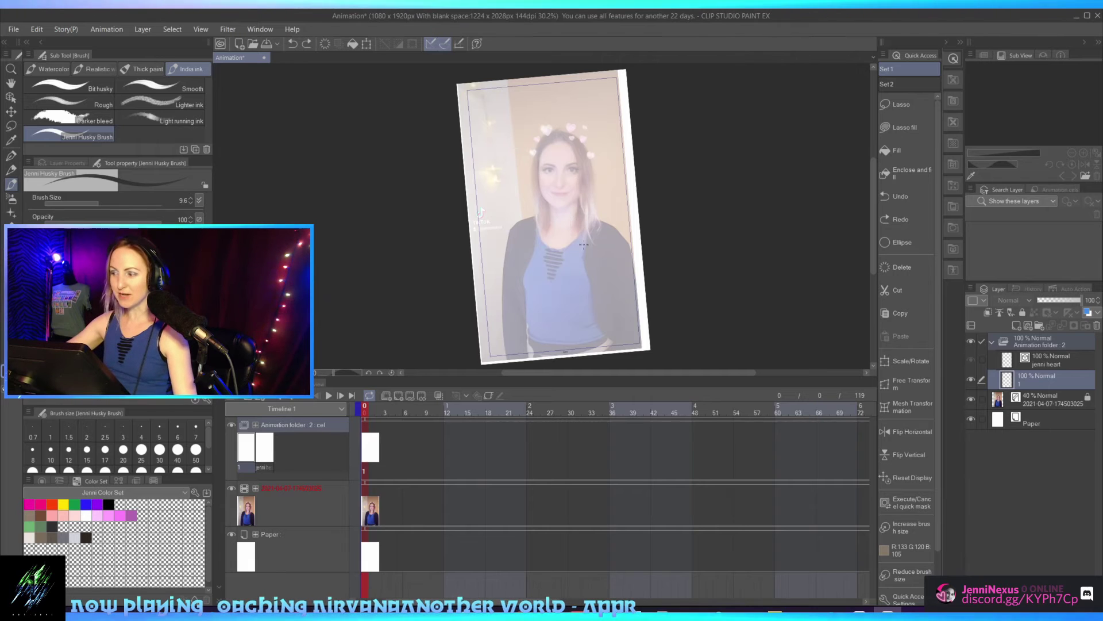
left_click_drag(581, 244, 565, 251)
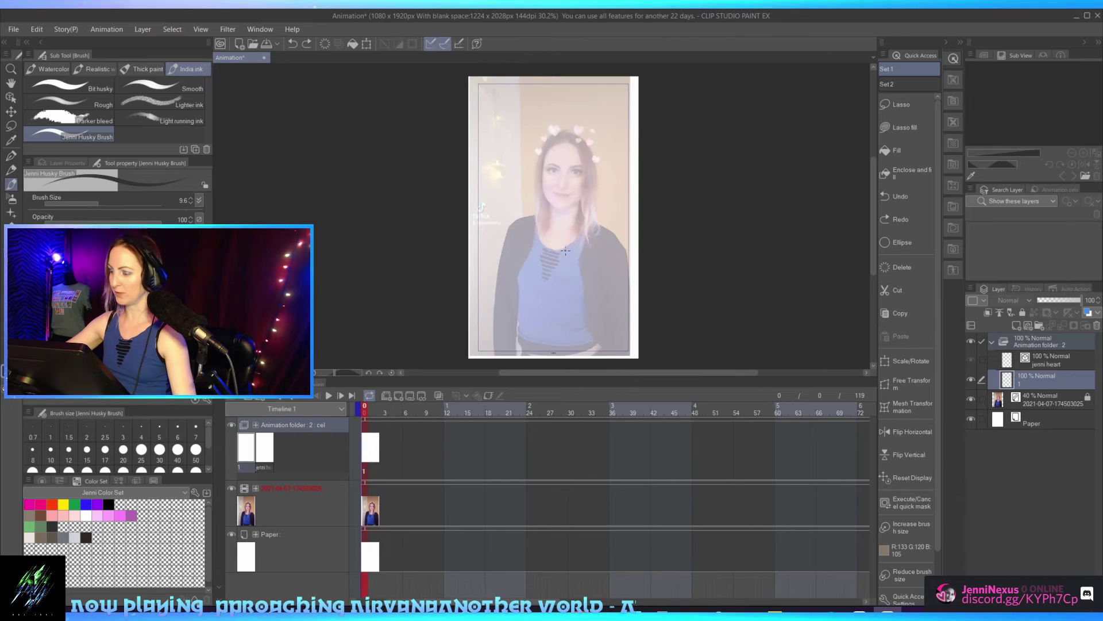
scroll(566, 251, "up", 2)
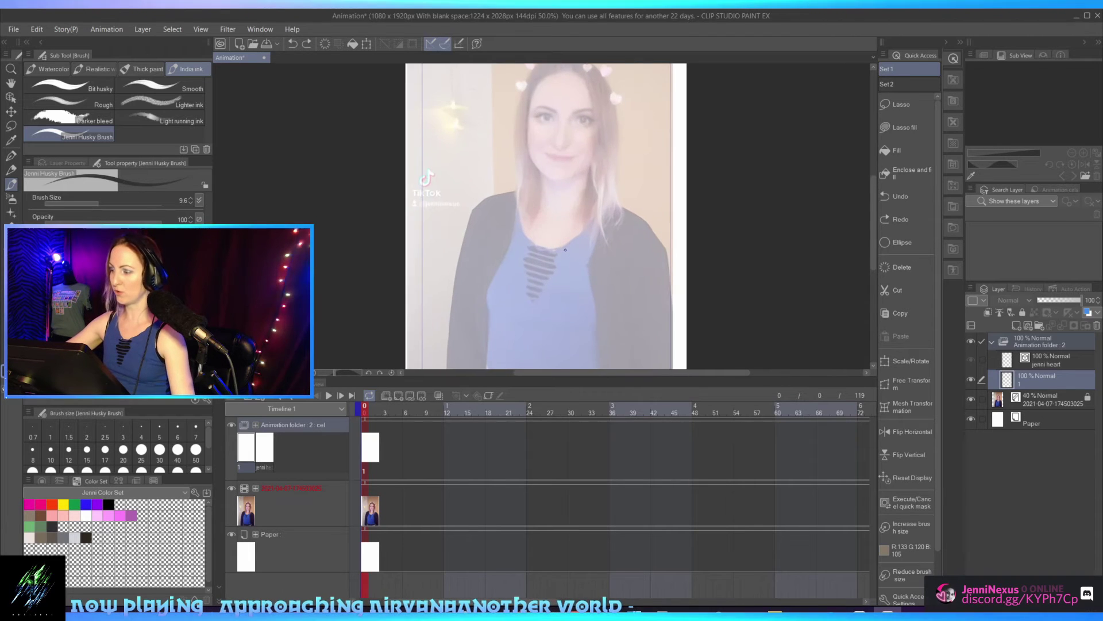
scroll(565, 251, "down", 2)
scroll(565, 251, "up", 2)
scroll(565, 251, "up", 1)
scroll(566, 251, "down", 2)
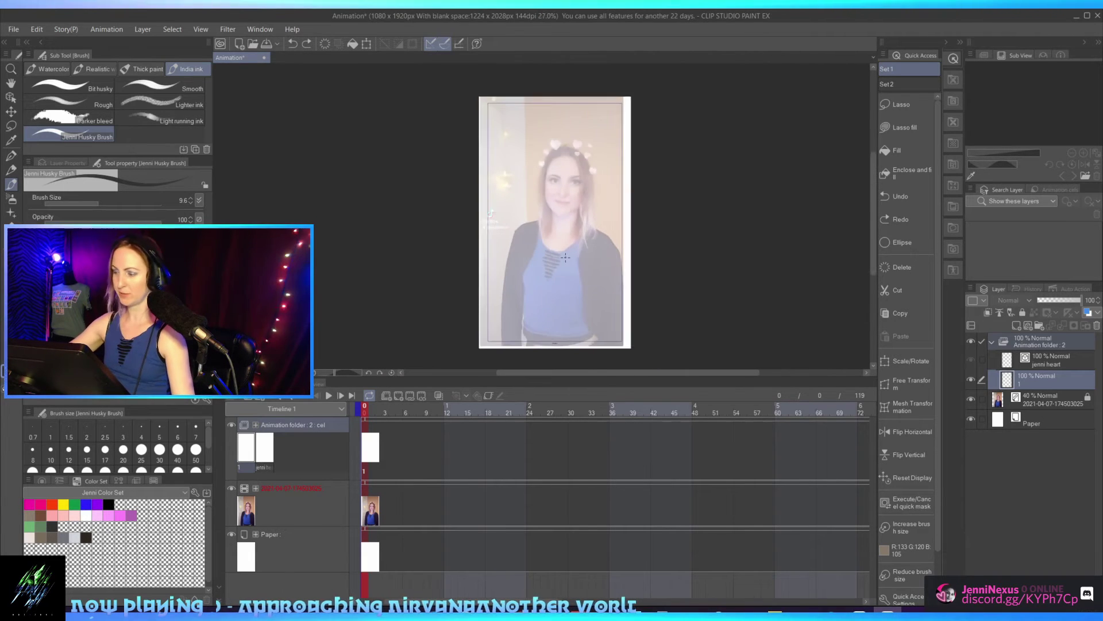
scroll(565, 258, "up", 1)
scroll(566, 258, "down", 2)
scroll(564, 257, "up", 2)
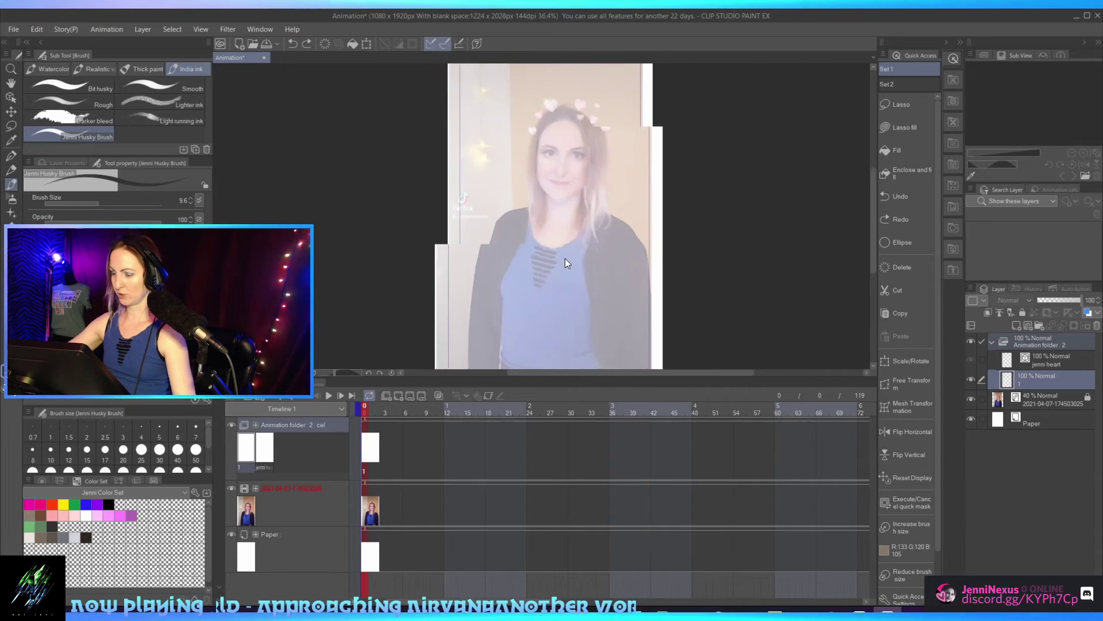
scroll(564, 258, "down", 1)
scroll(563, 257, "up", 1)
scroll(563, 259, "down", 1)
scroll(563, 259, "up", 1)
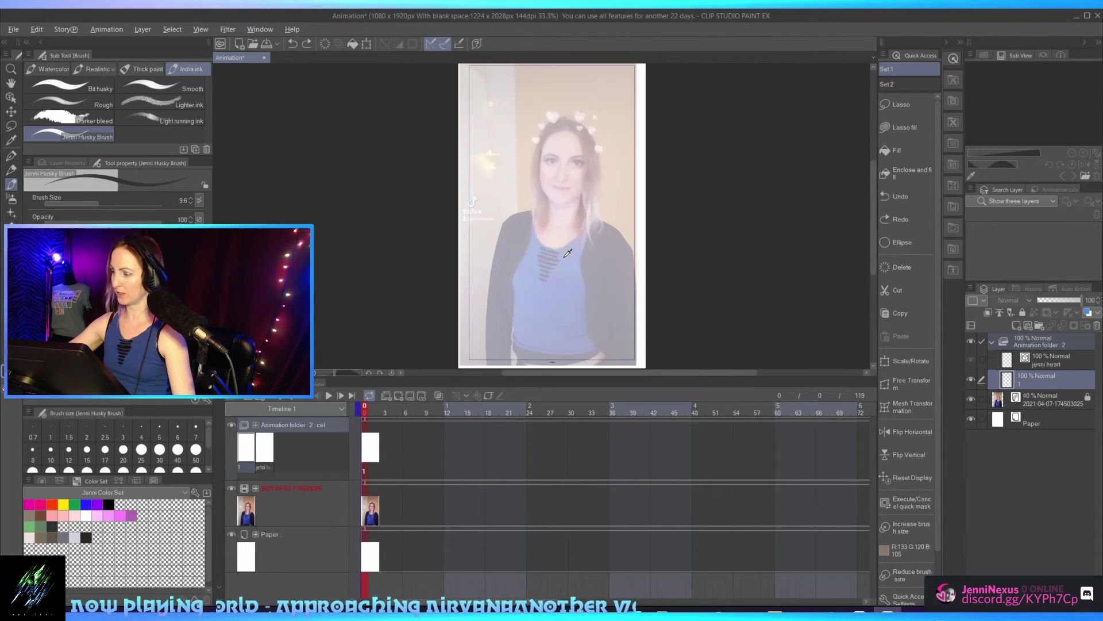
scroll(563, 259, "down", 1)
scroll(564, 256, "up", 1)
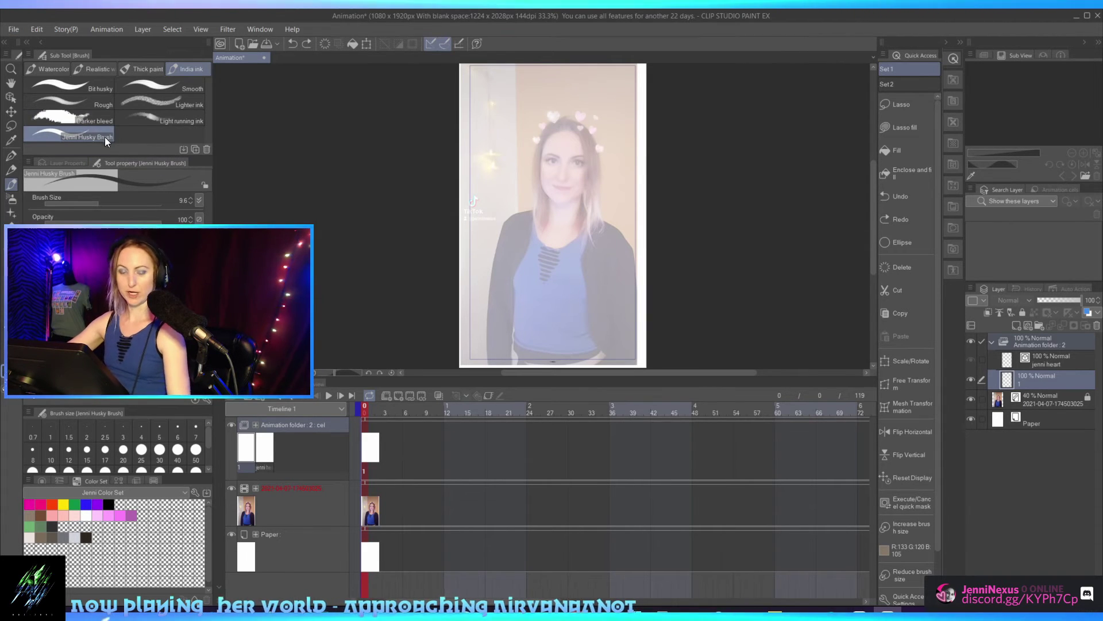
Switch back and forth between the Jenni Husky Brush and the Hard airbrush.
key("b")
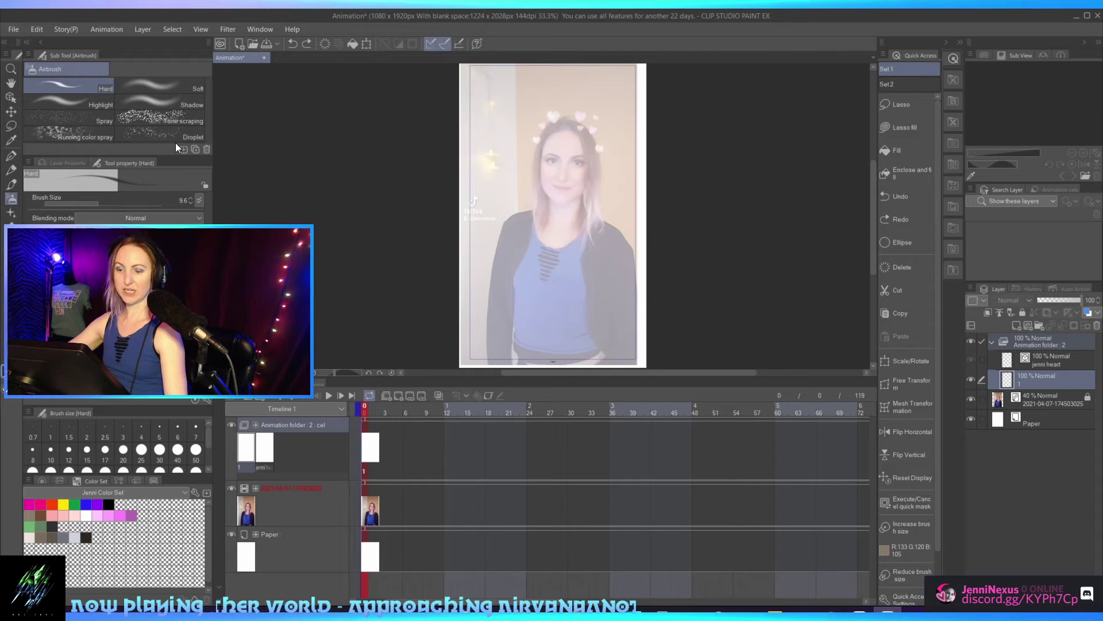
left_click(11, 184)
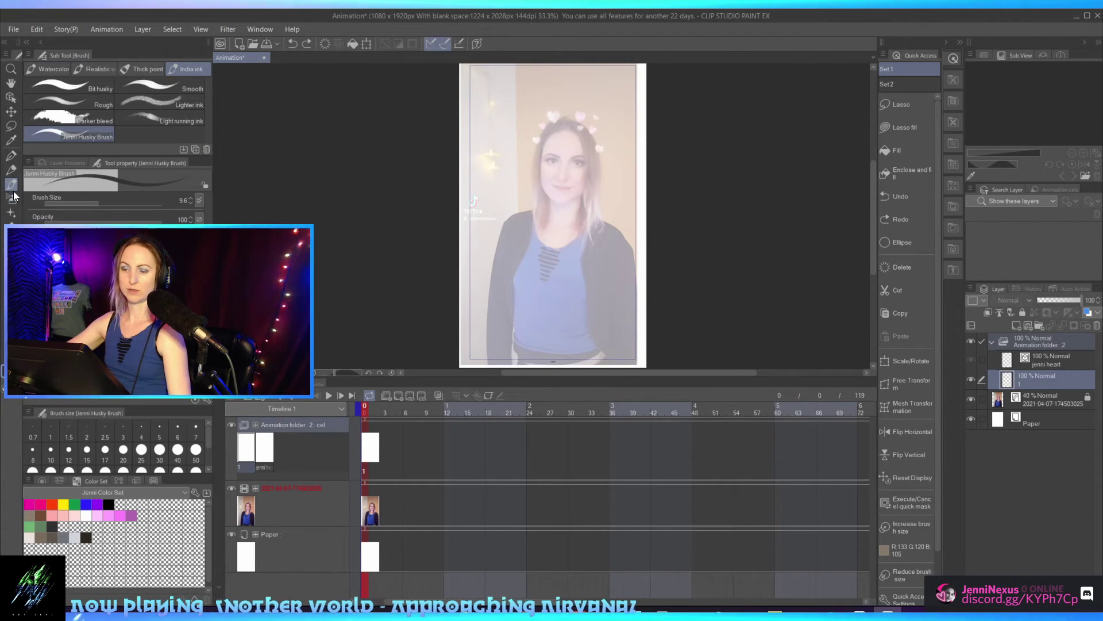
key("b")
key("b")
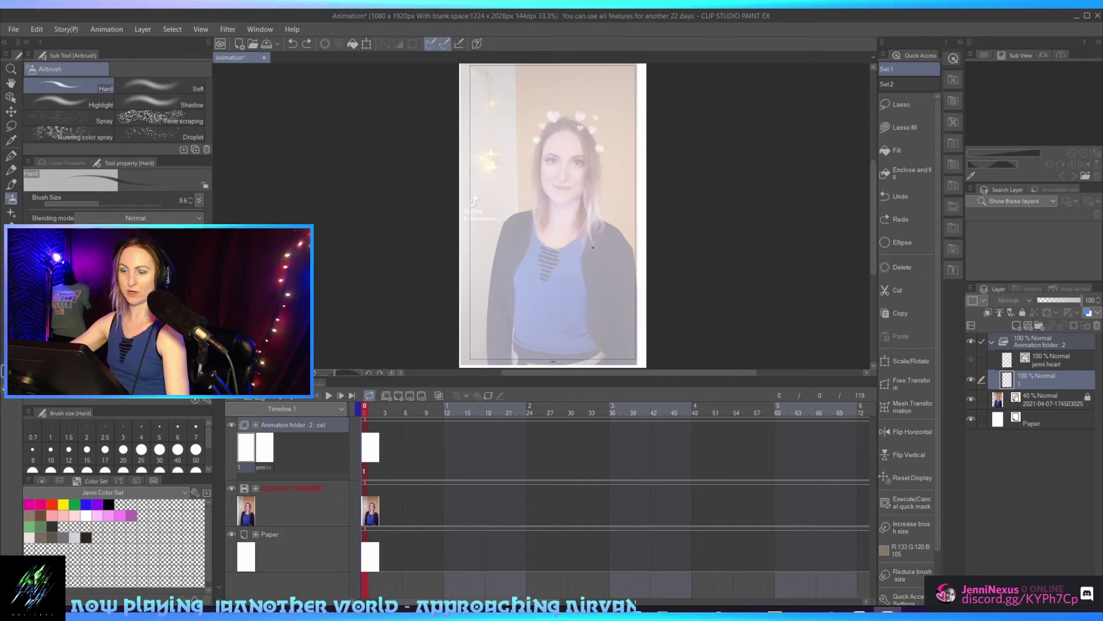
key("b")
key("b")
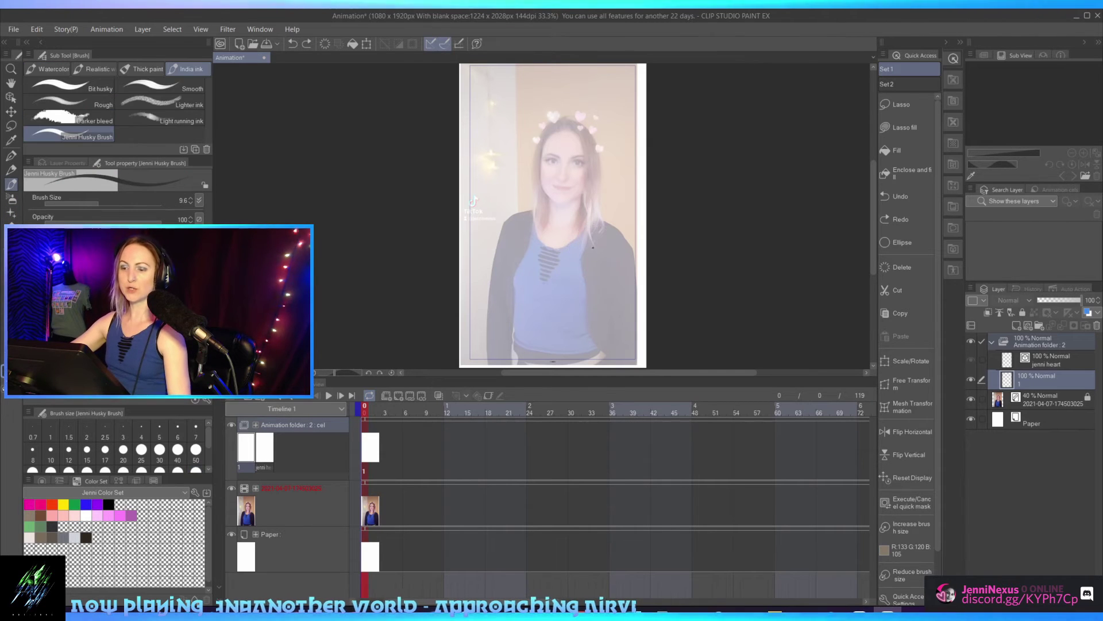
Paint trails of pink hearts across the reference figure on cel 1 with the Heart color decoration brush at size 300.
key("b")
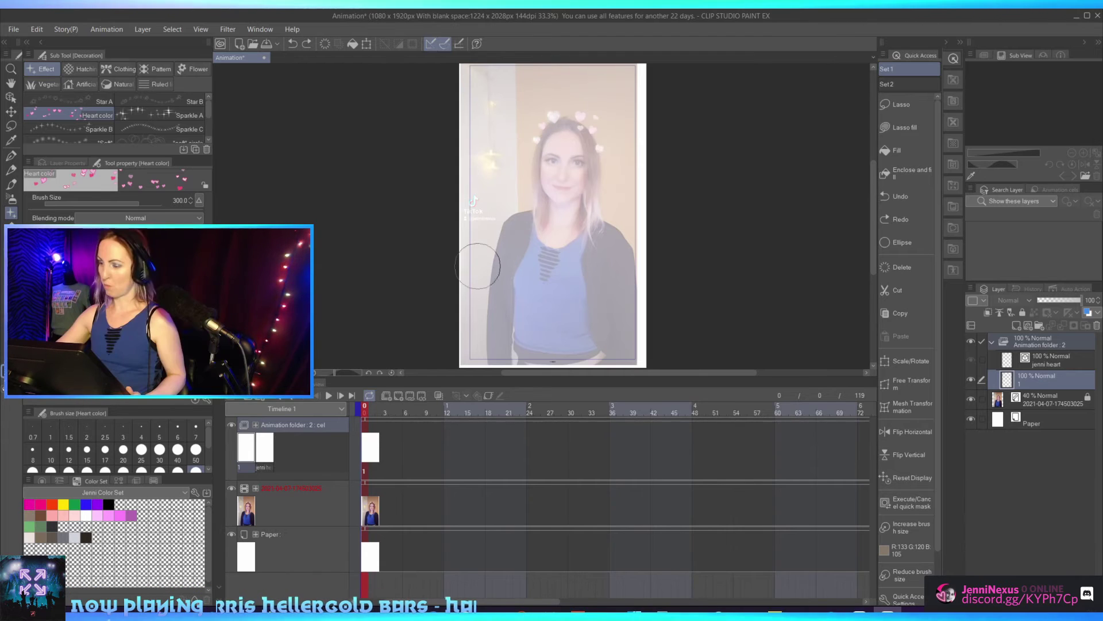
left_click_drag(482, 292, 544, 251)
left_click_drag(620, 98, 636, 86)
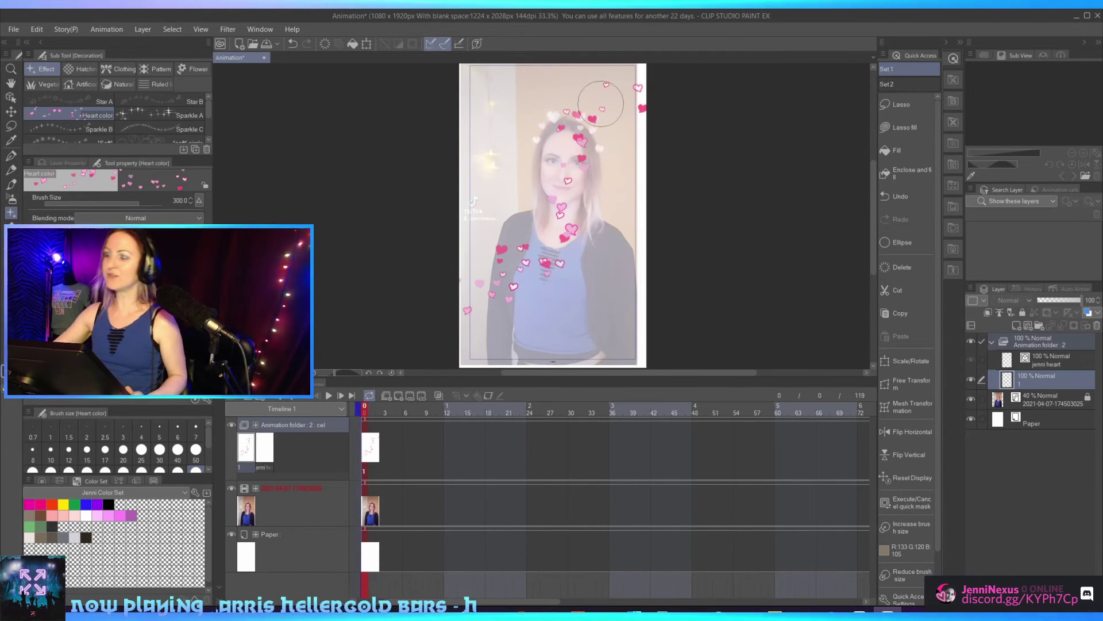
scroll(624, 175, "up", 2)
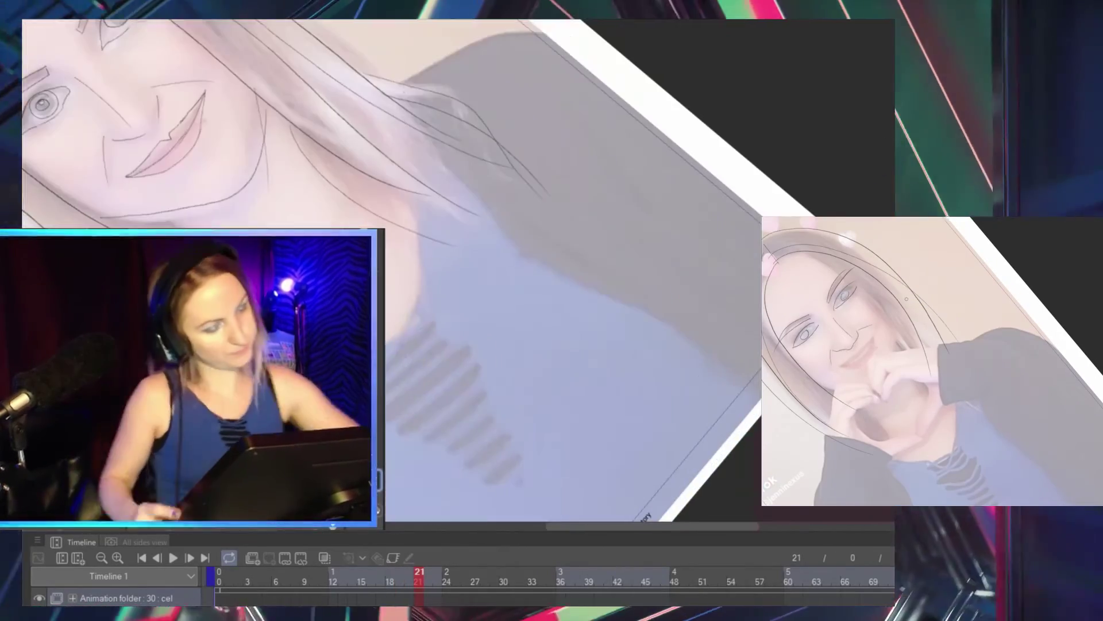
Advance the timeline to frame 44 and trace the face, hair, shoulders and top over the reference video.
left_click(428, 584)
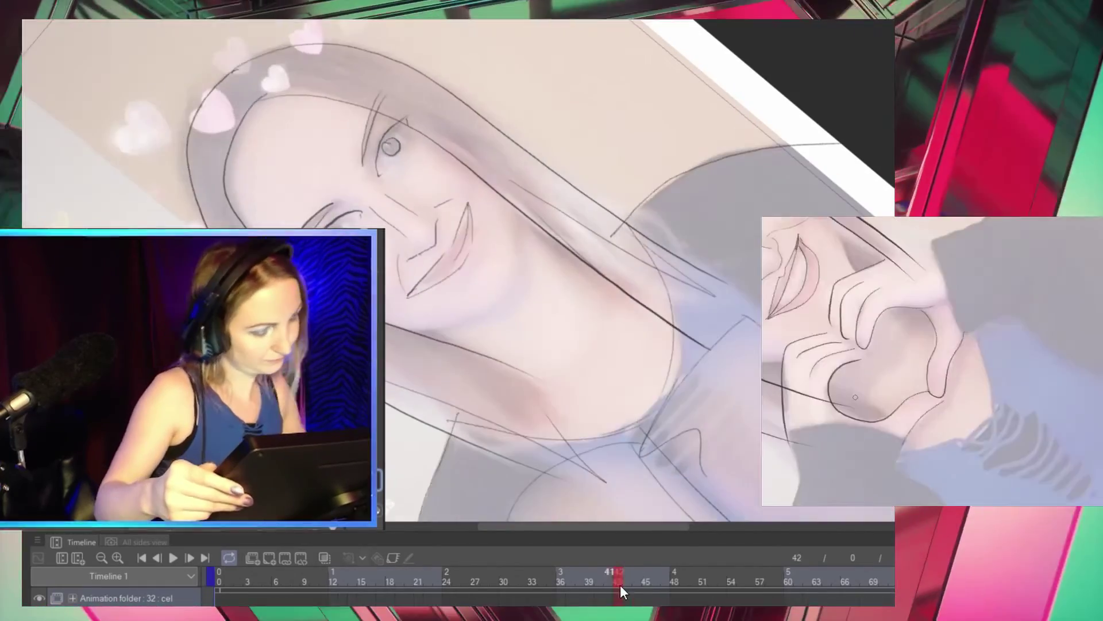
left_click_drag(619, 584, 637, 585)
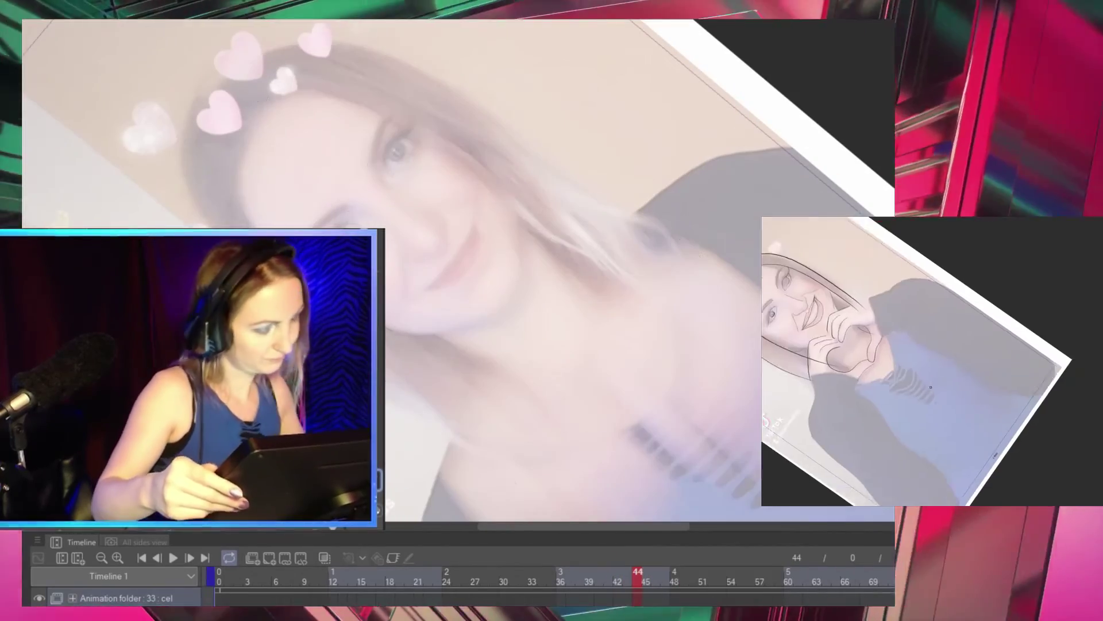
scroll(425, 198, "up", 3)
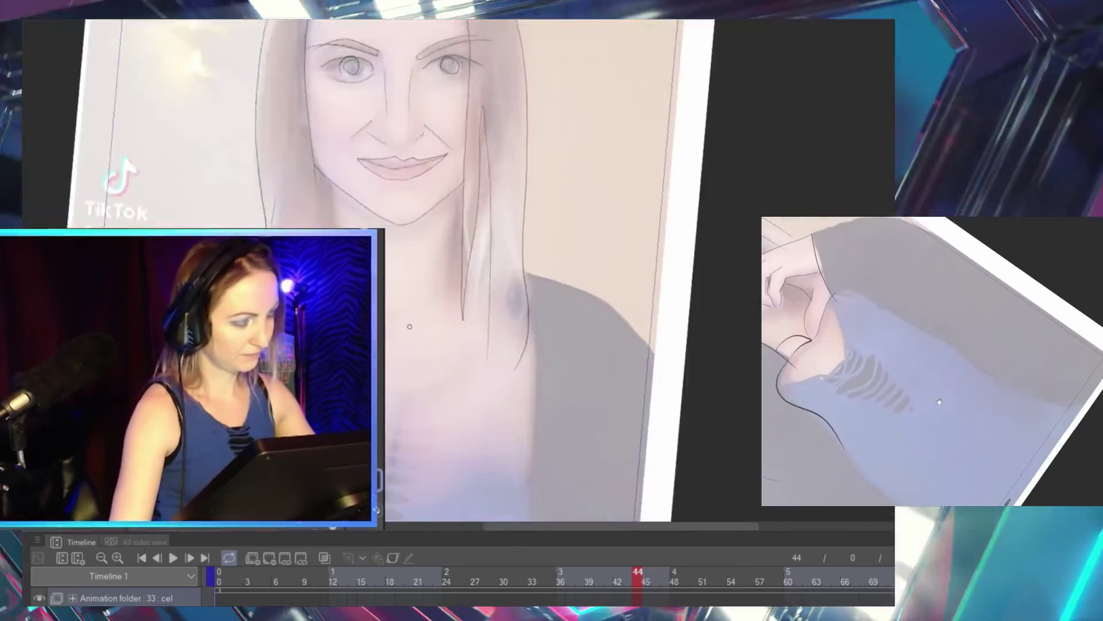
key("space")
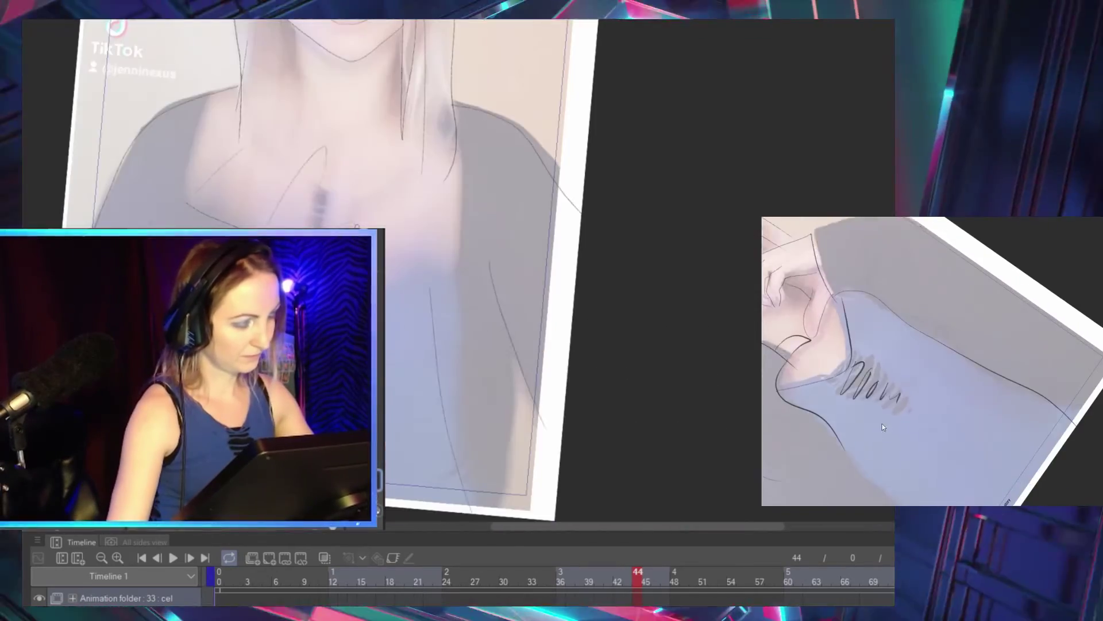